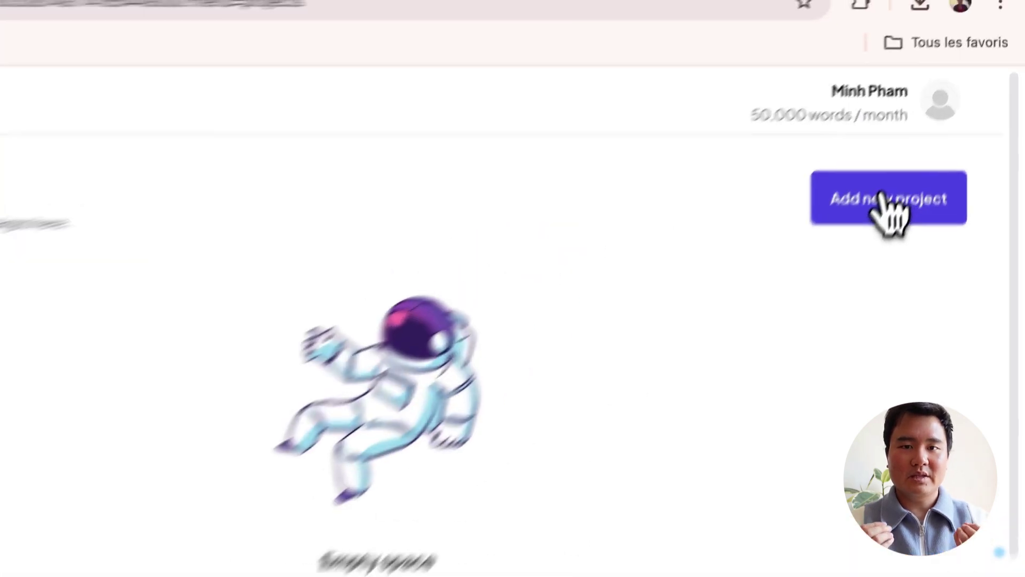
# Step: Create a project named 'Custom Fields' using the Custom Fields CMS connection and continue to template creation
pyautogui.click(887, 199)
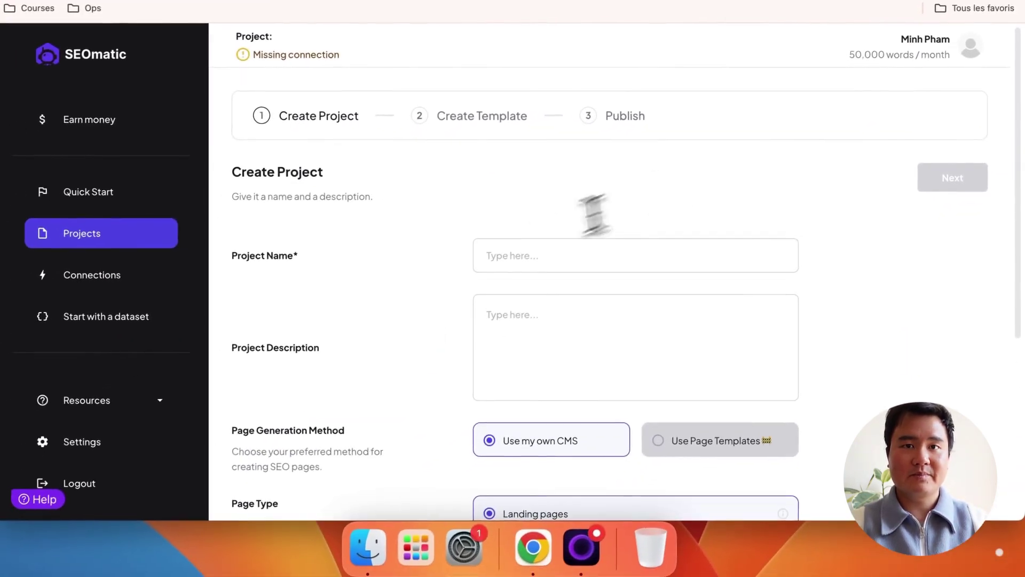
pyautogui.click(510, 254)
pyautogui.write('Custom Fi')
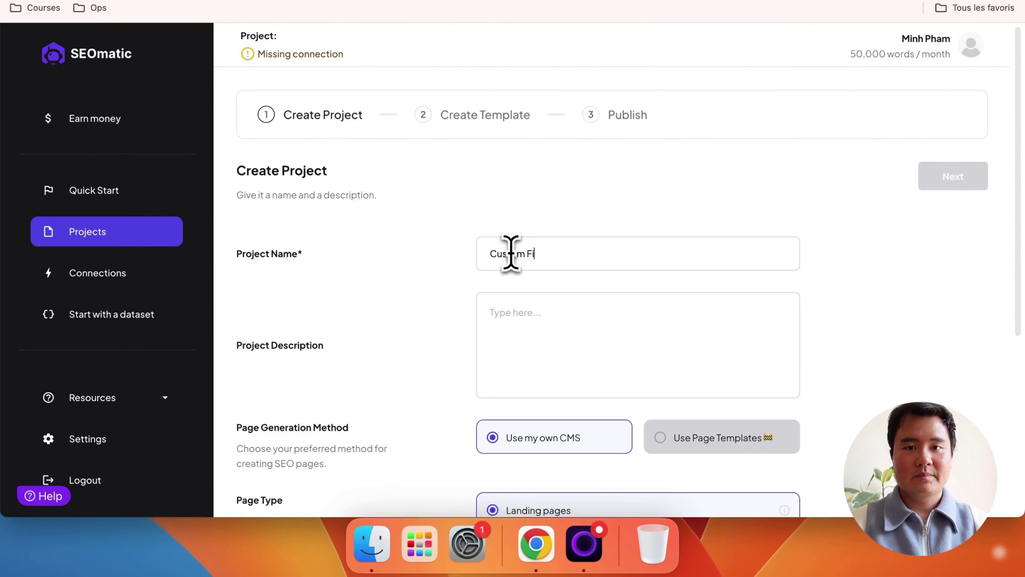
pyautogui.write('elds')
pyautogui.scroll(-5, 390, 332)
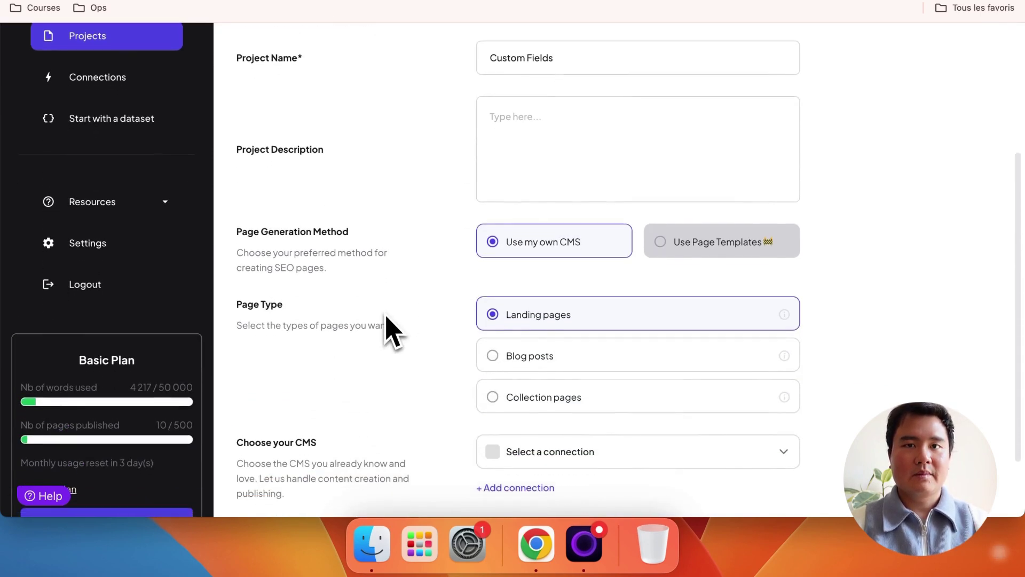
pyautogui.click(555, 370)
pyautogui.click(556, 419)
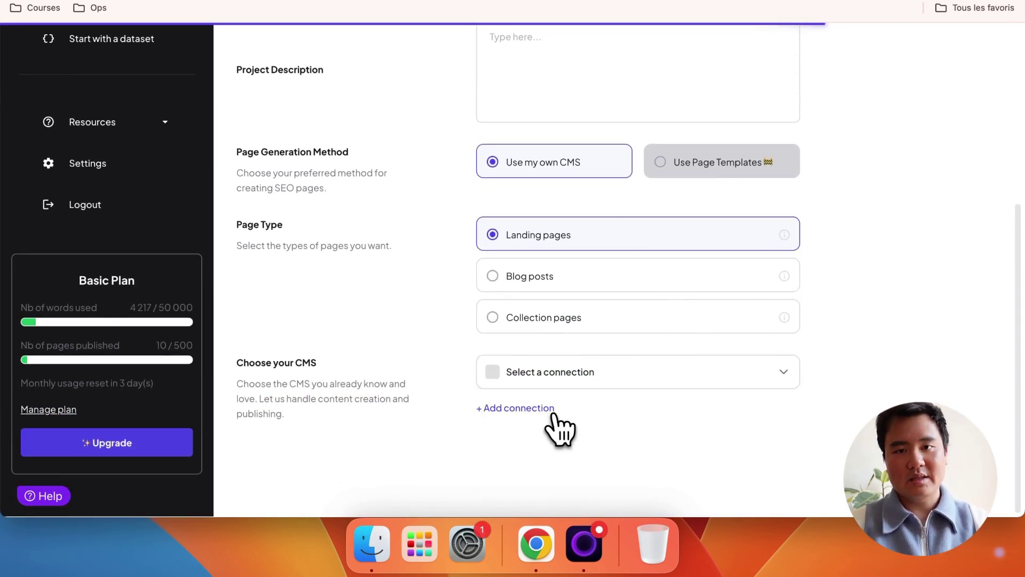
pyautogui.scroll(5, 794, 315)
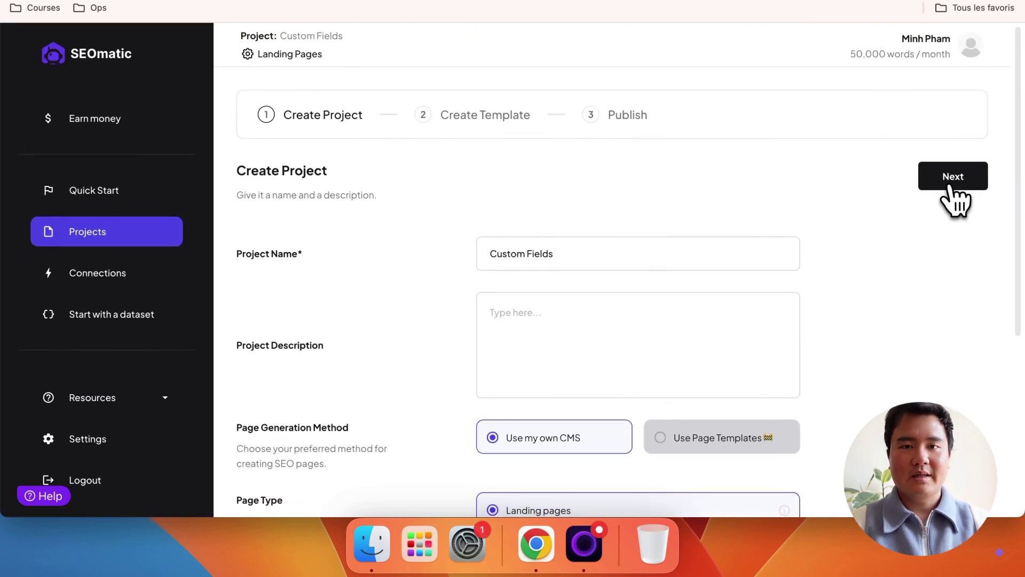
pyautogui.click(952, 184)
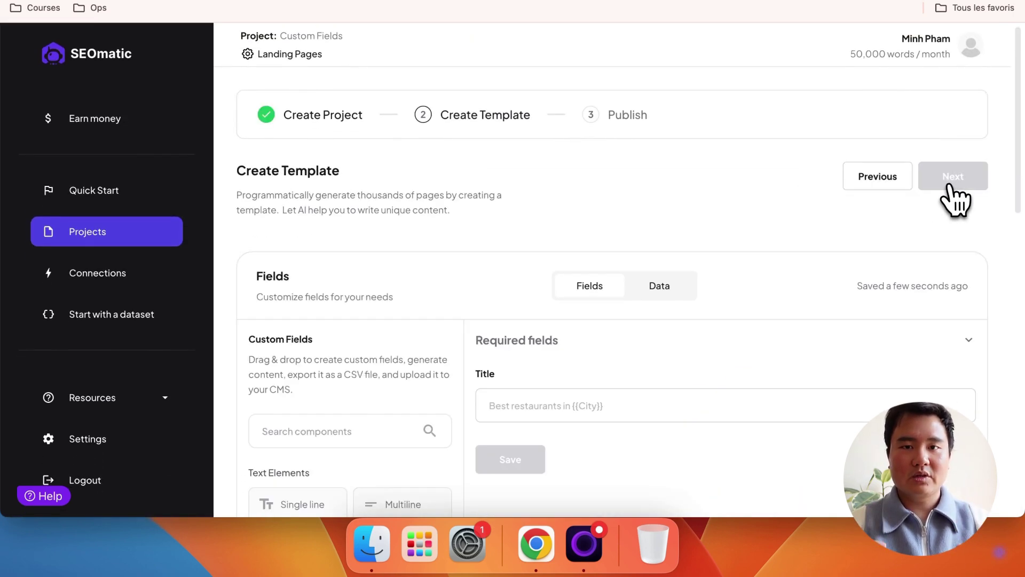
pyautogui.scroll(-1, 674, 332)
pyautogui.scroll(-2, 674, 331)
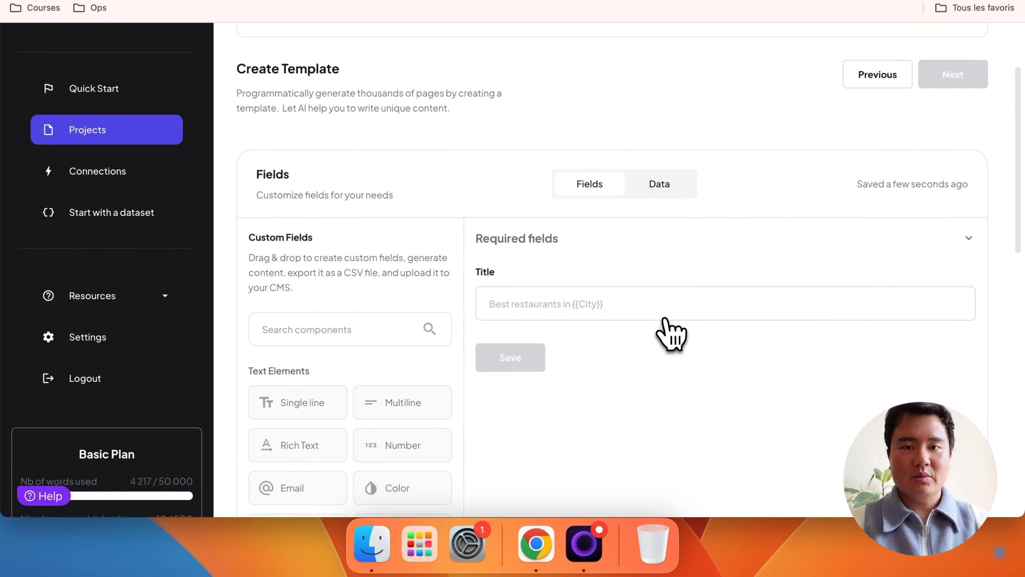
pyautogui.scroll(3, 671, 335)
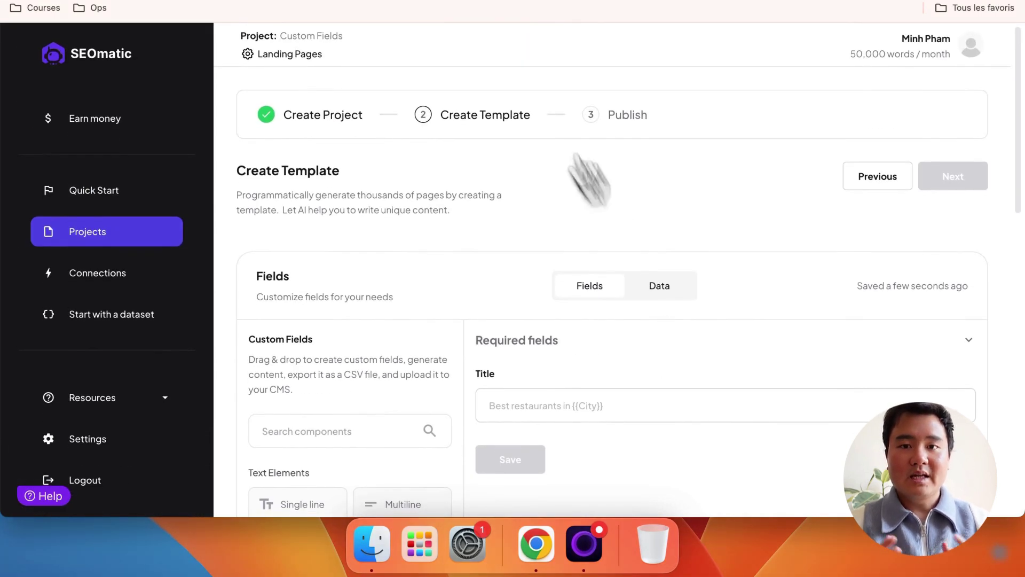
# Step: Scroll through the Hero 4 design in Figma to review its hero, map section and footer
pyautogui.click(376, 4)
pyautogui.scroll(10, 447, 222)
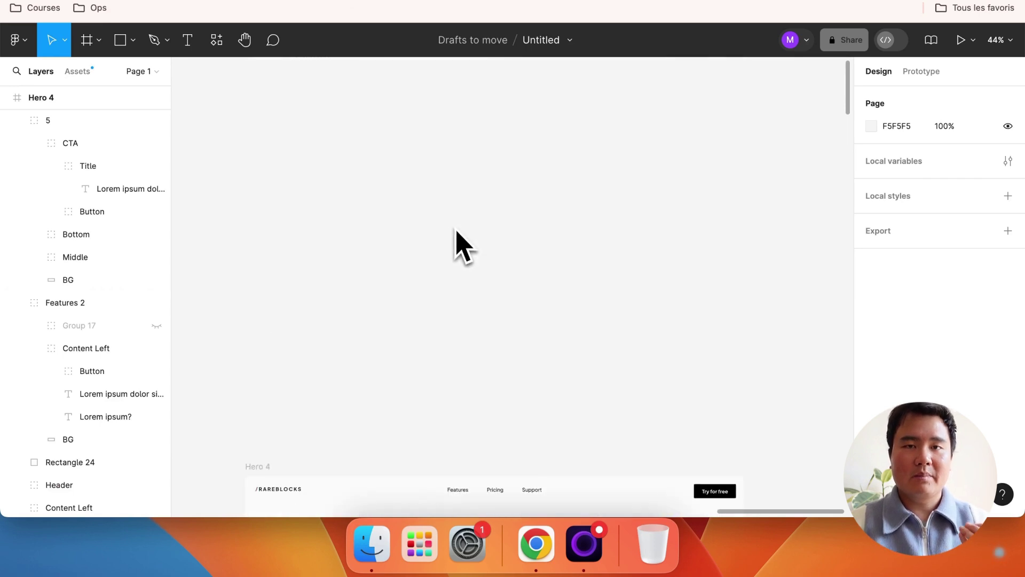
pyautogui.scroll(-3, 457, 241)
pyautogui.scroll(-3, 458, 240)
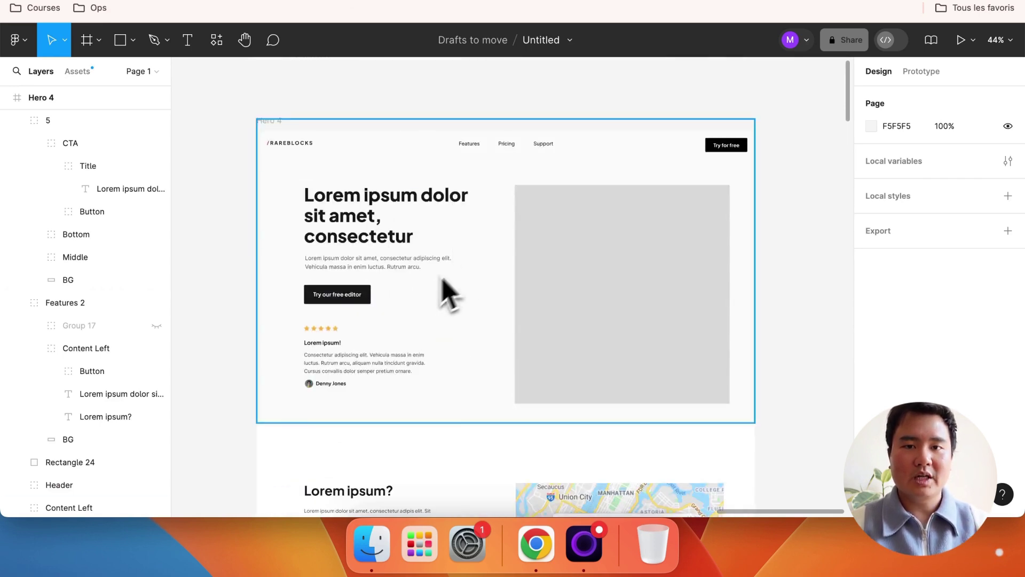
pyautogui.scroll(-7, 609, 343)
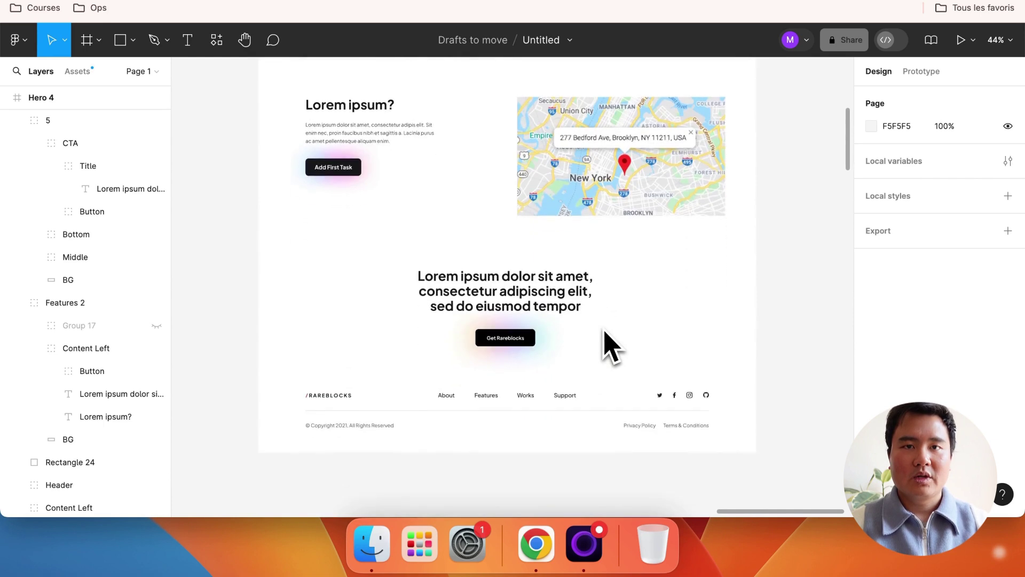
pyautogui.scroll(1, 611, 347)
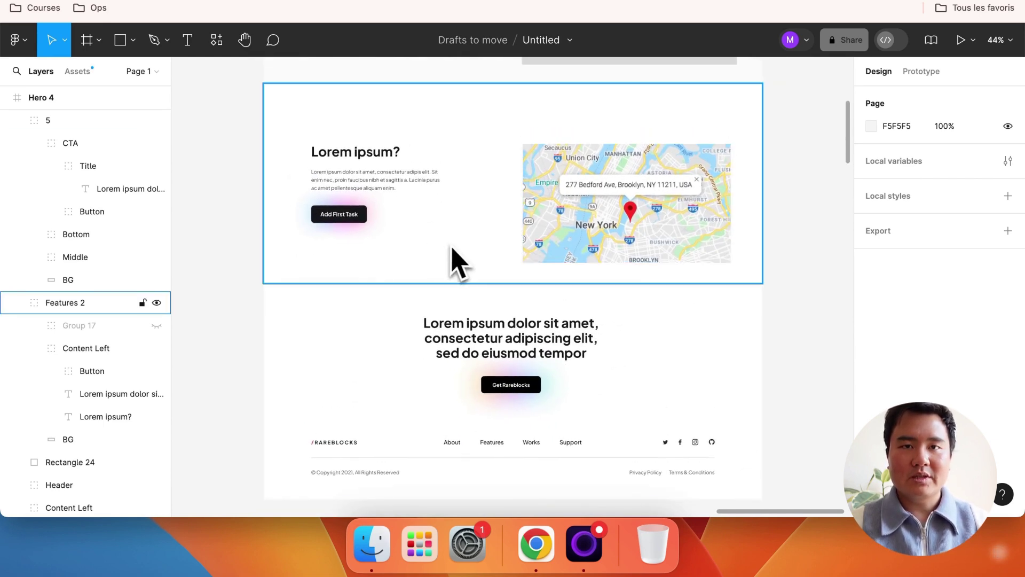
pyautogui.scroll(-1, 406, 208)
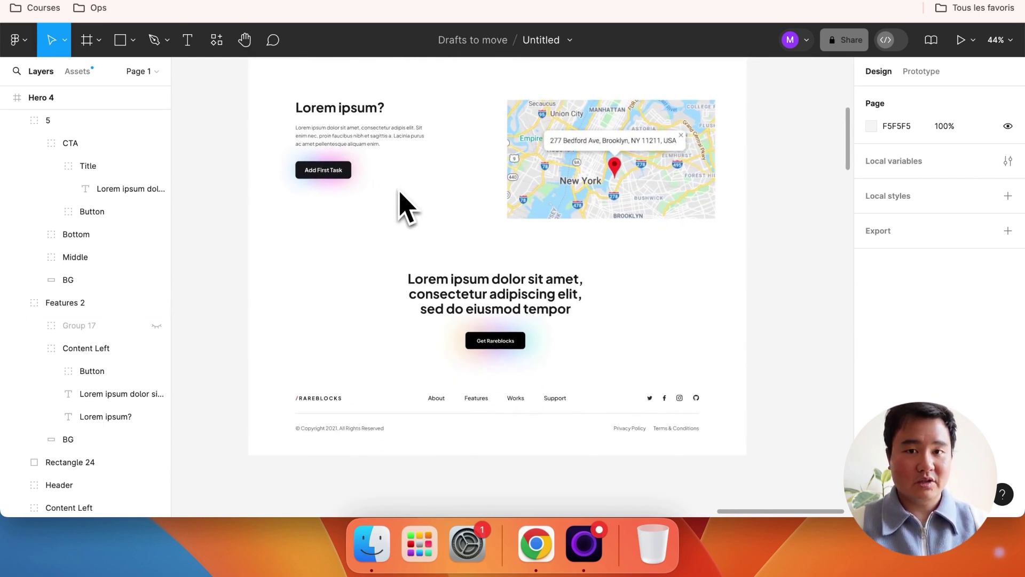
pyautogui.scroll(6, 406, 208)
pyautogui.scroll(2, 406, 209)
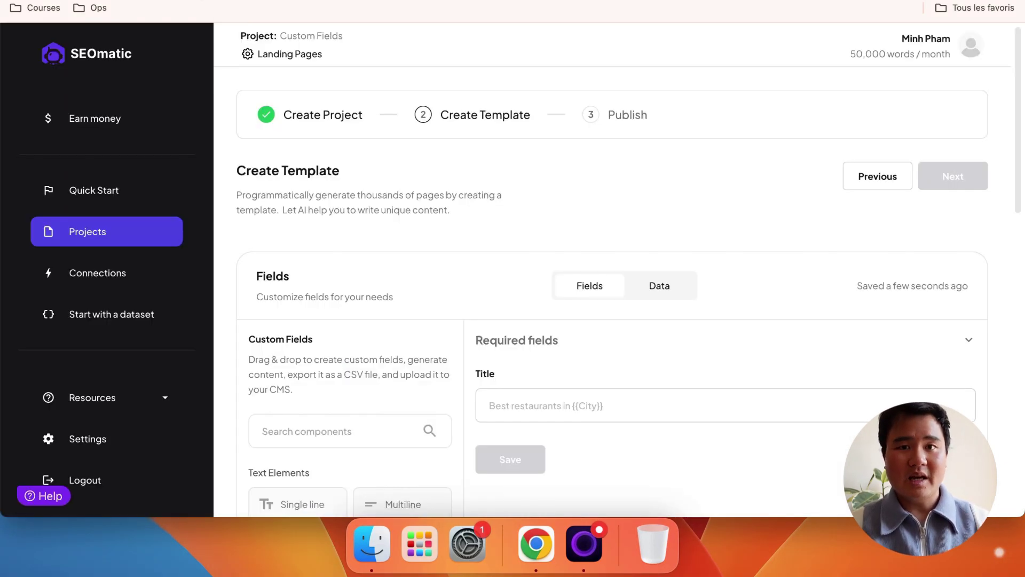
# Step: Add multiline fields Subheading and Testimonial plus an image URL field Featured_Image to Required fields
pyautogui.scroll(-5, 401, 320)
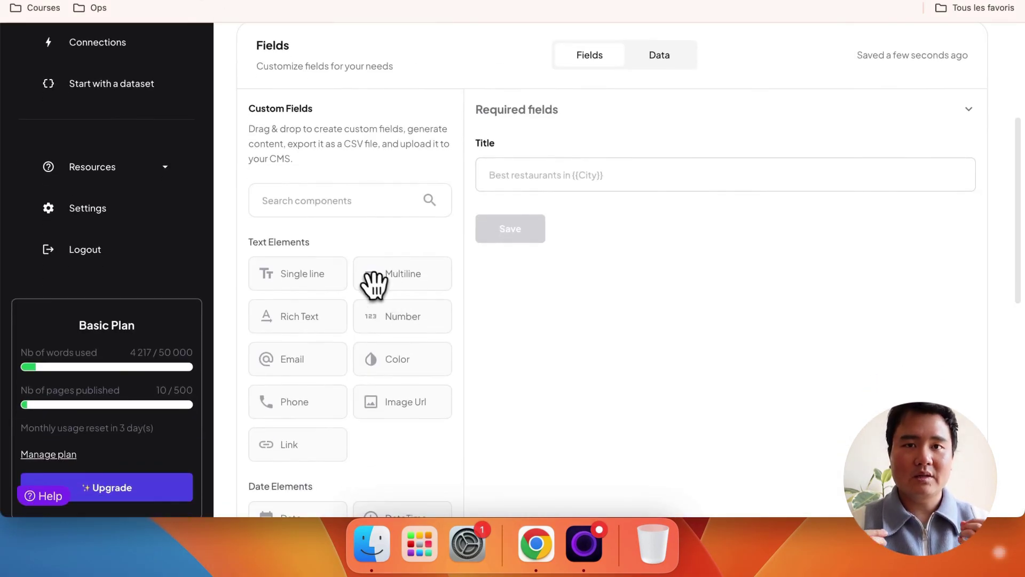
pyautogui.moveTo(374, 283); pyautogui.dragTo(561, 167)
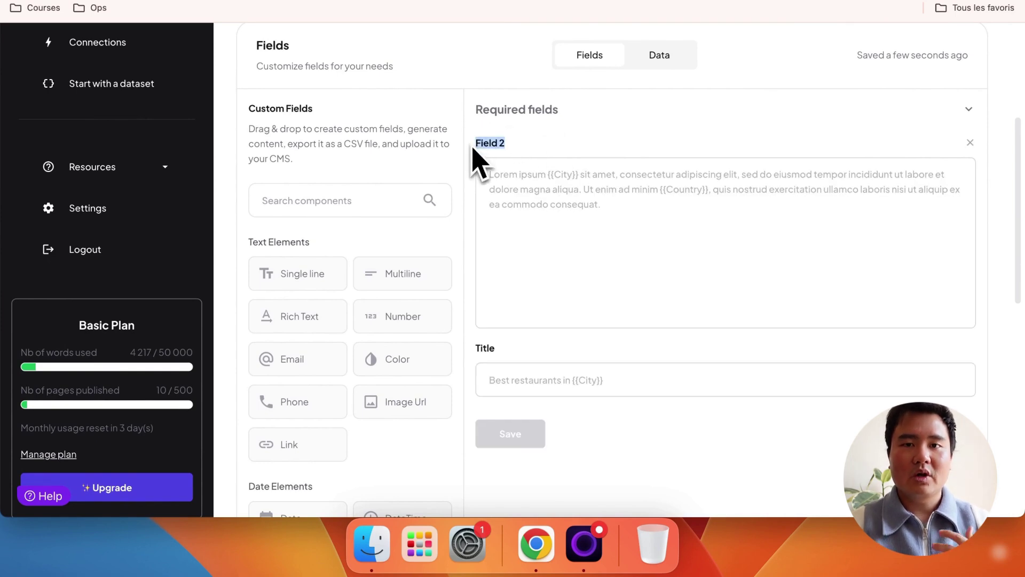
pyautogui.write('Subheading')
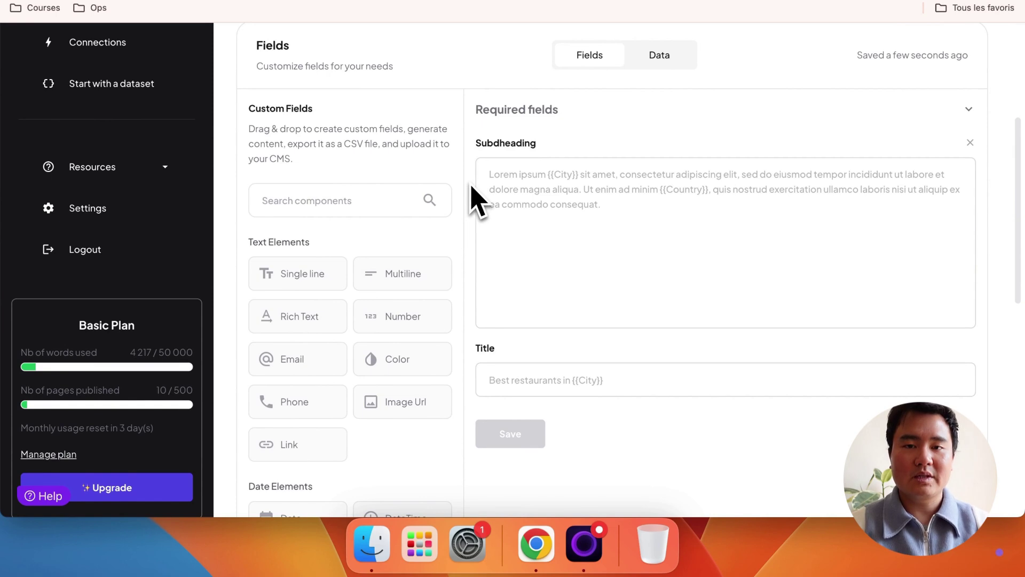
pyautogui.scroll(-1, 465, 194)
pyautogui.moveTo(406, 250); pyautogui.dragTo(476, 122)
pyautogui.write('Testimonial')
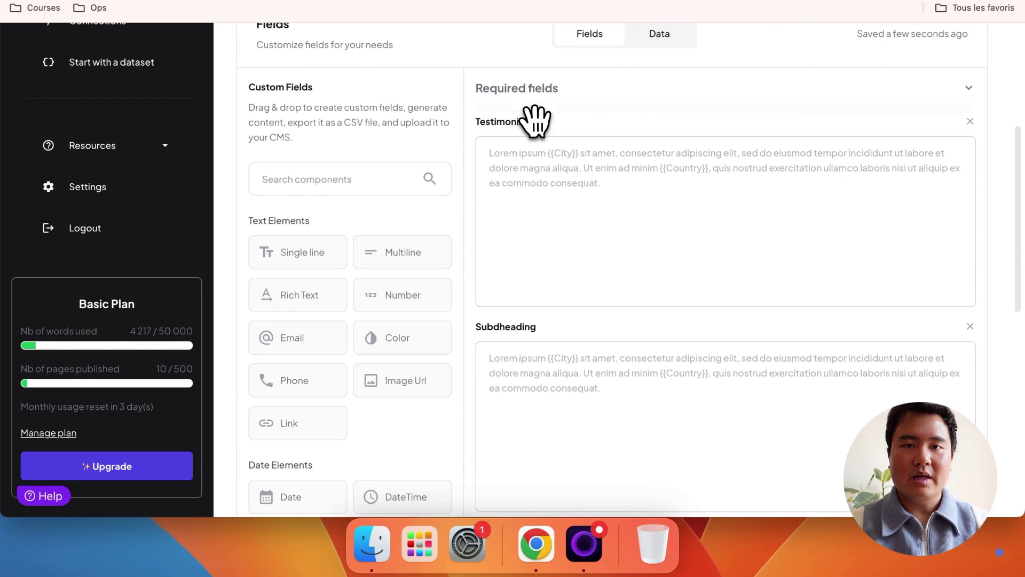
pyautogui.moveTo(535, 120); pyautogui.dragTo(508, 119)
pyautogui.write('Feat')
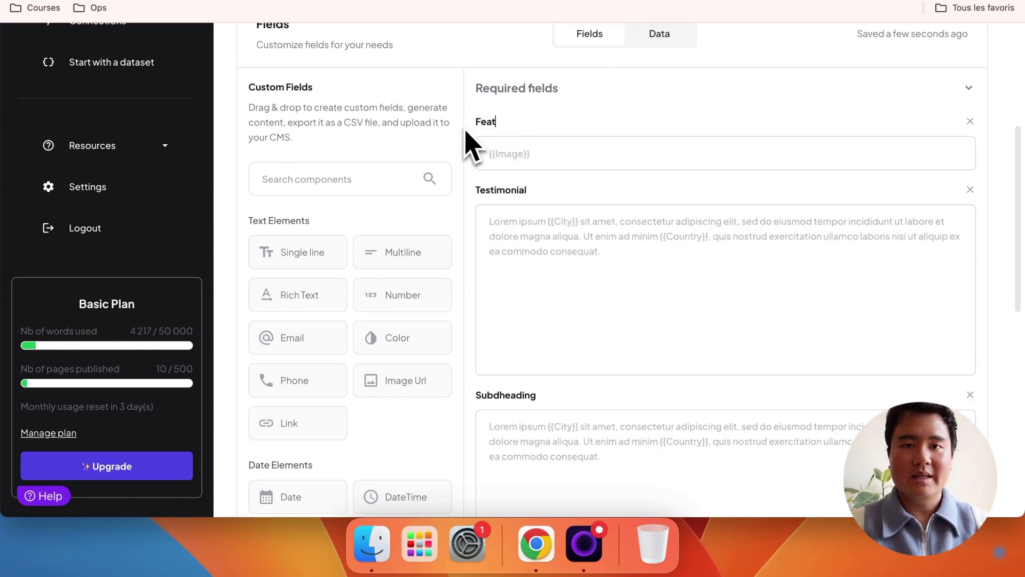
pyautogui.write('ured_Image')
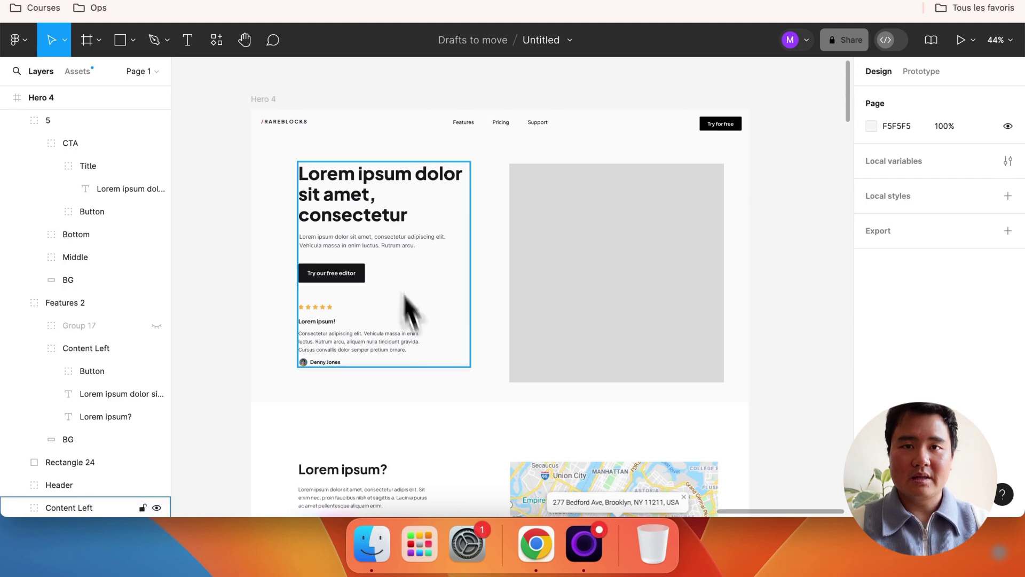
pyautogui.scroll(-5, 422, 342)
pyautogui.scroll(1, 400, 256)
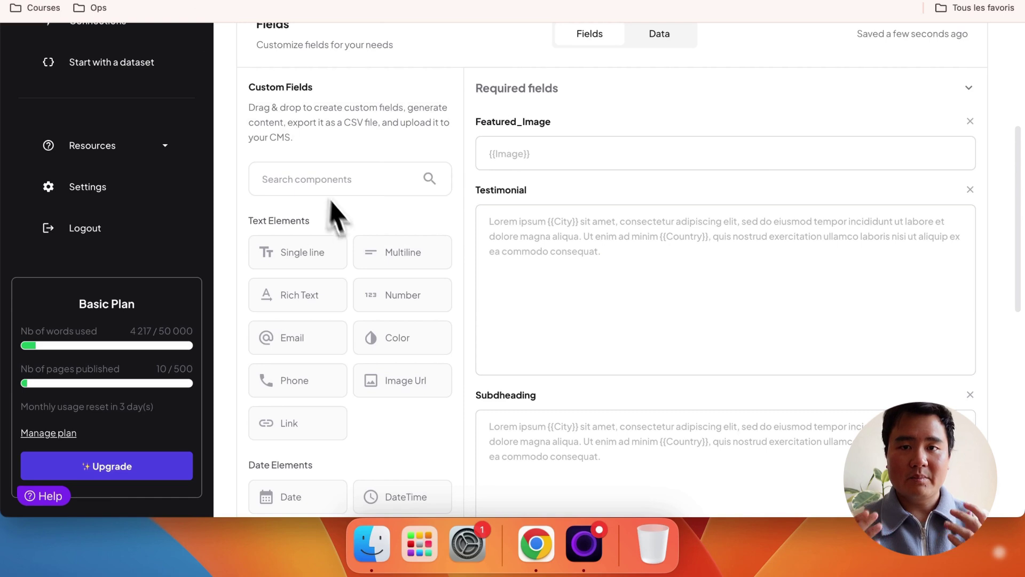
# Step: Add a single-line field named Section_Title and a rich text field named Section_Content
pyautogui.moveTo(299, 252); pyautogui.dragTo(605, 120)
pyautogui.click(479, 124)
pyautogui.write('S')
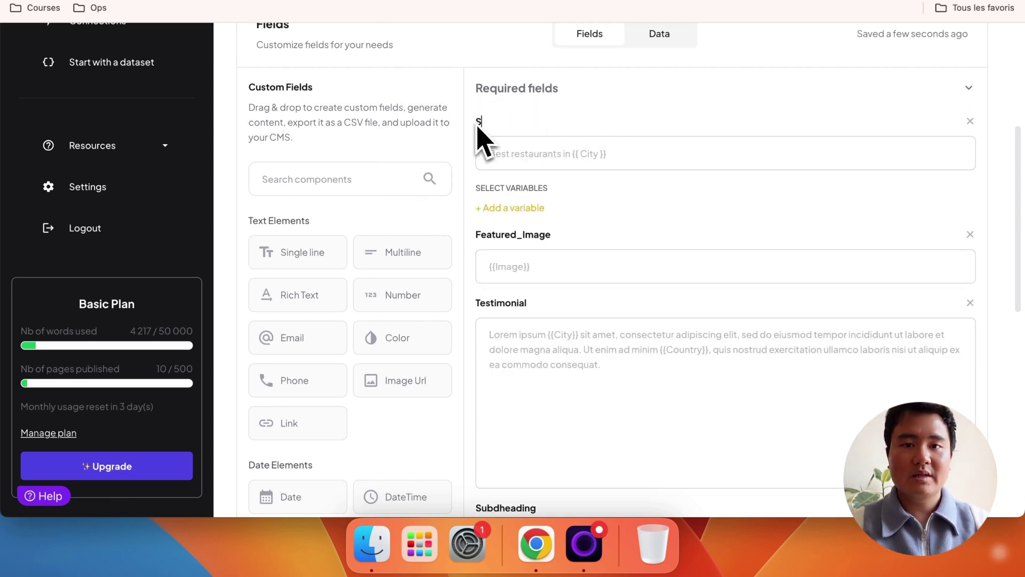
pyautogui.write('ection_Title')
pyautogui.press('Return')
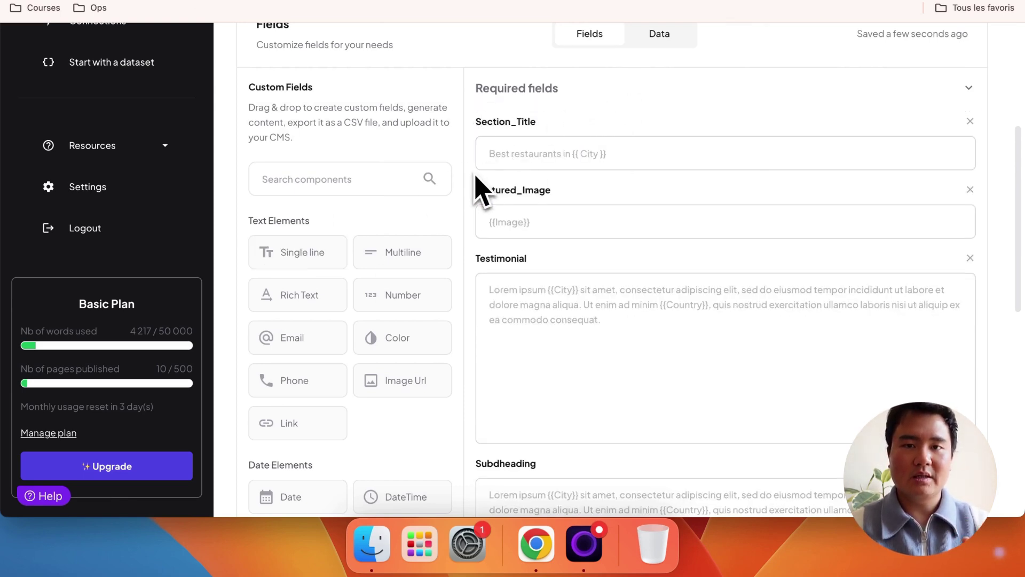
pyautogui.moveTo(299, 295); pyautogui.dragTo(559, 127)
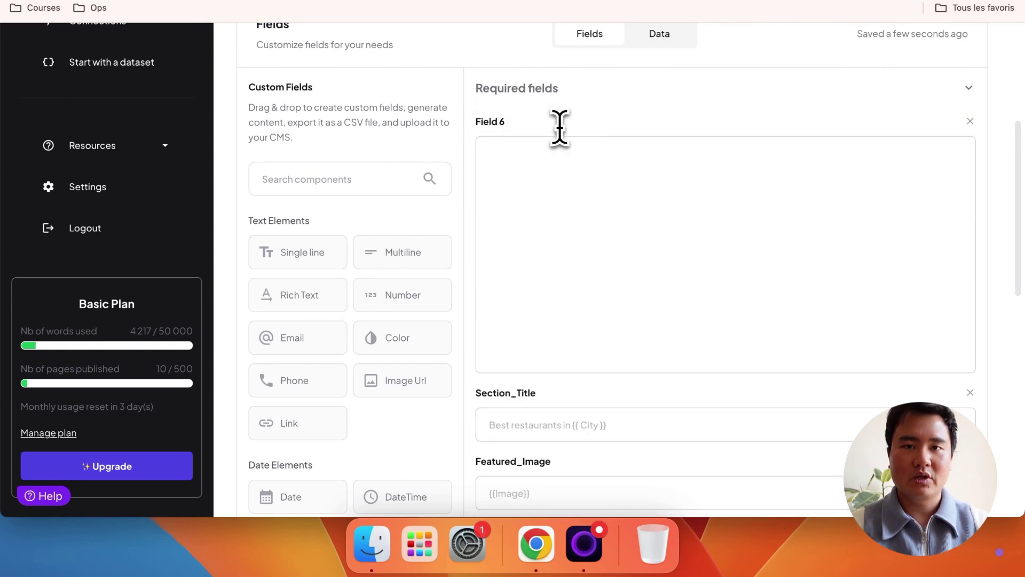
pyautogui.click(475, 123)
pyautogui.write('Section_Content')
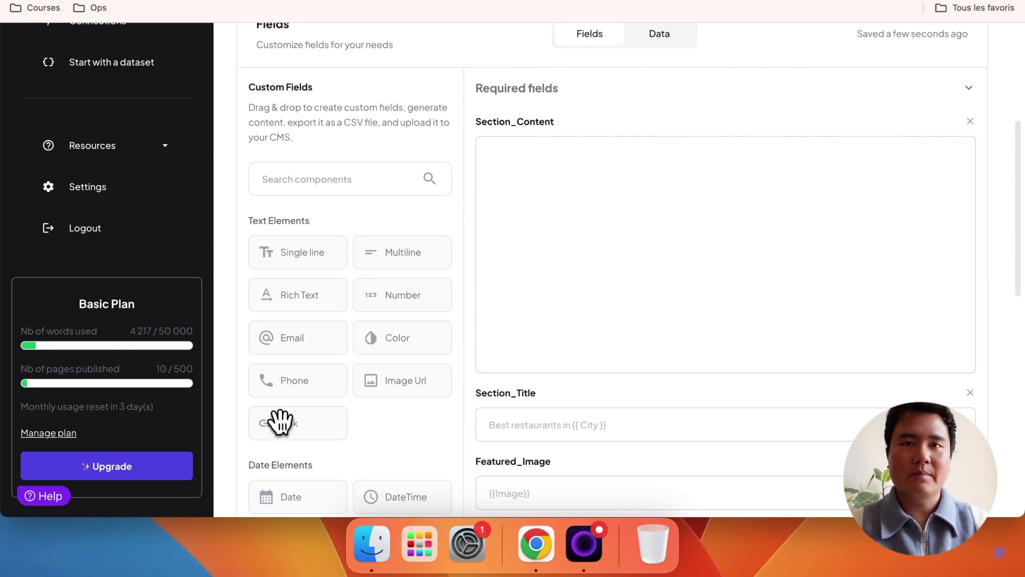
# Step: Add single-line fields named Google_Map_Url and CTA_Title at the top of the required fields
pyautogui.moveTo(281, 421); pyautogui.dragTo(561, 114)
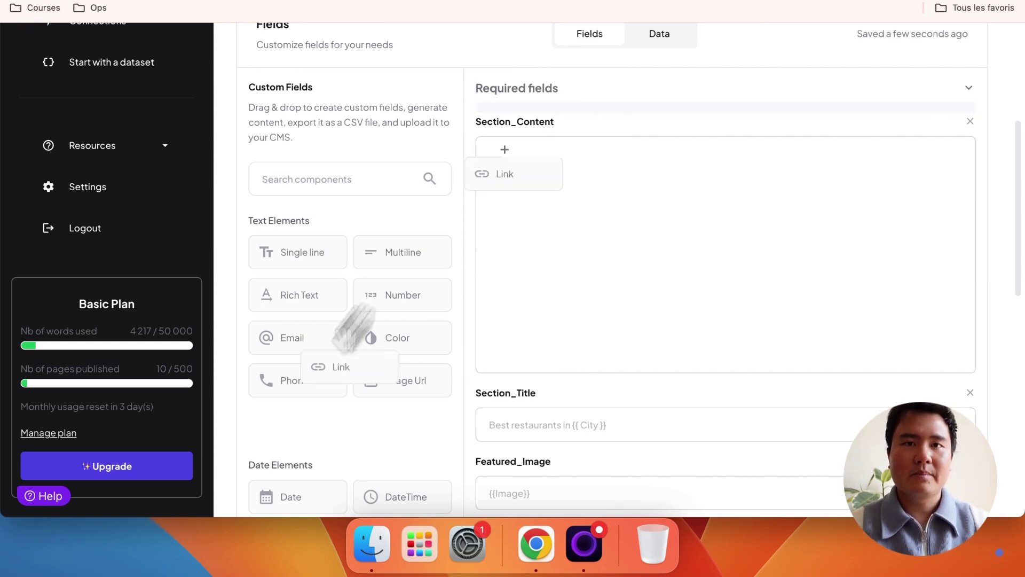
pyautogui.moveTo(288, 252); pyautogui.dragTo(556, 119)
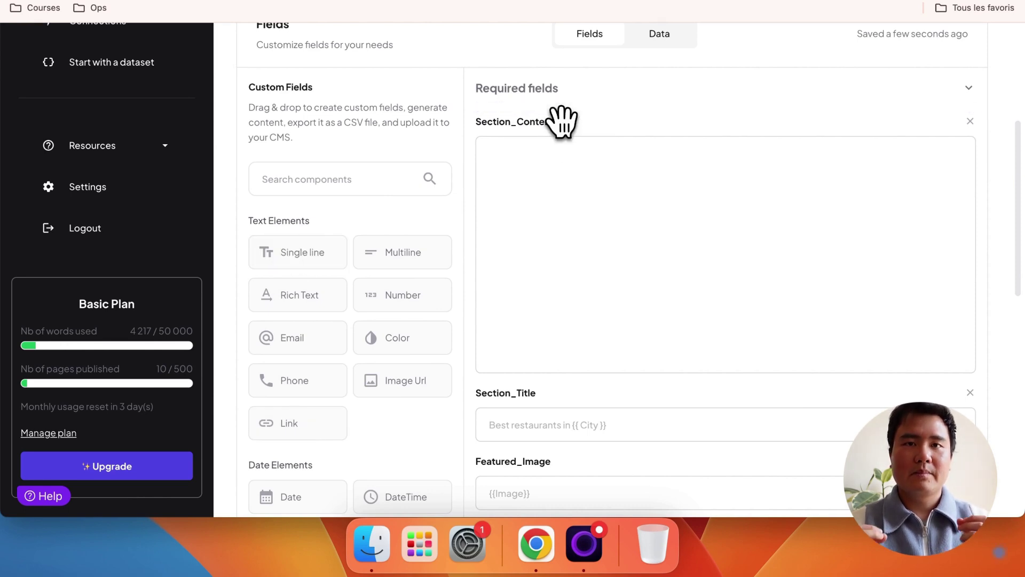
pyautogui.doubleClick(481, 122)
pyautogui.write('Google_Map_Url')
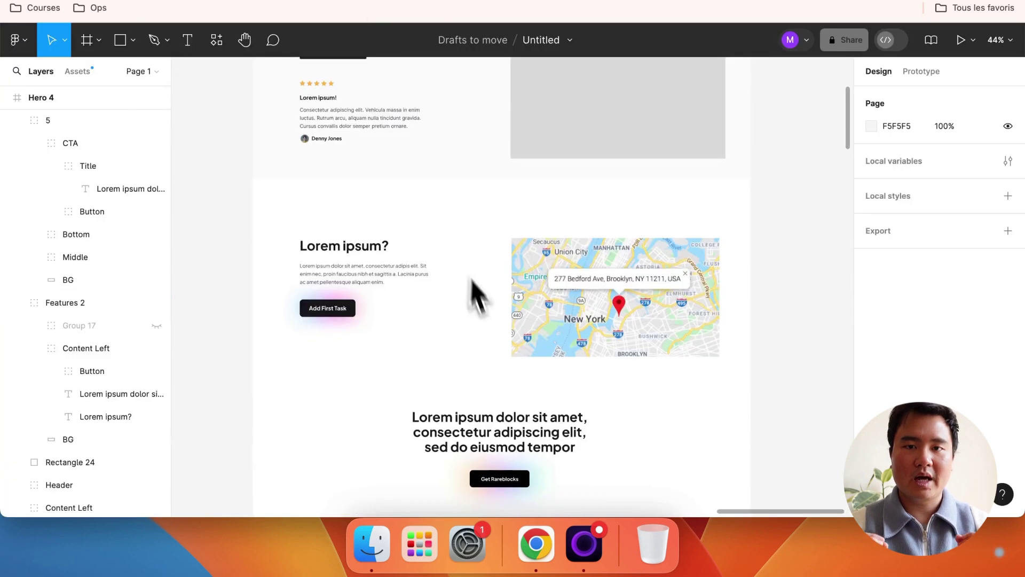
pyautogui.scroll(-5, 475, 294)
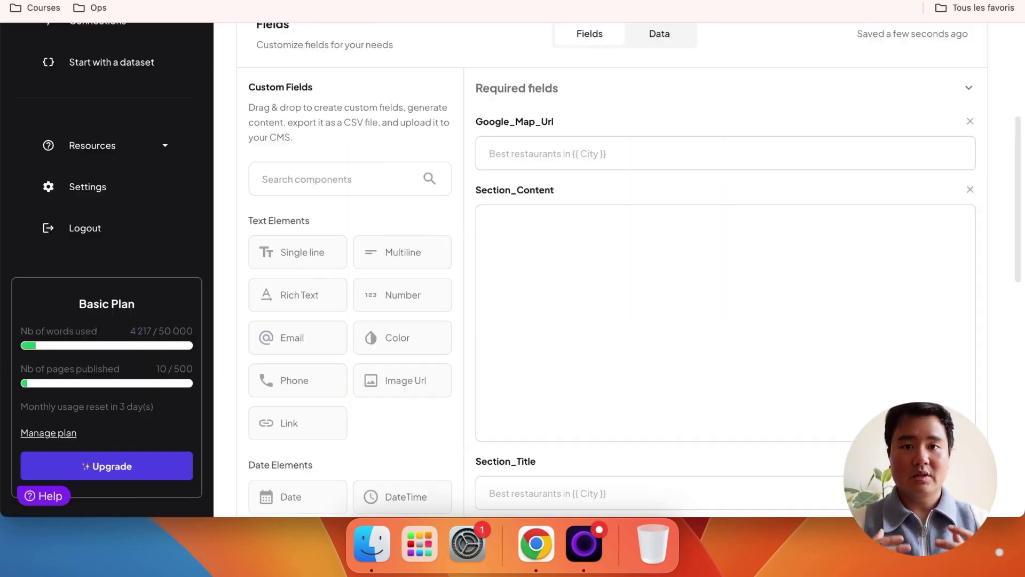
pyautogui.moveTo(328, 252); pyautogui.dragTo(533, 133)
pyautogui.doubleClick(476, 121)
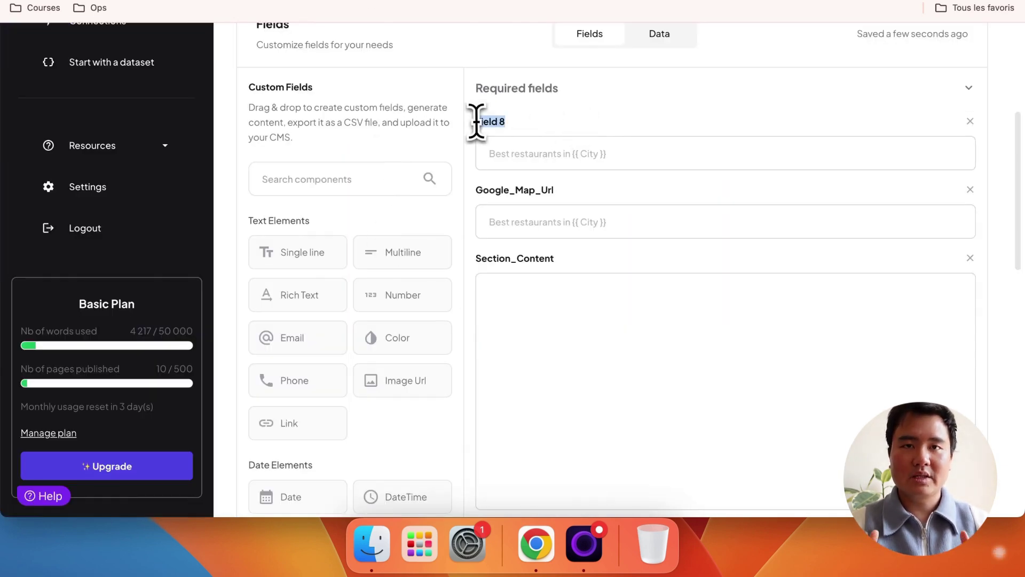
pyautogui.write('TA_Title')
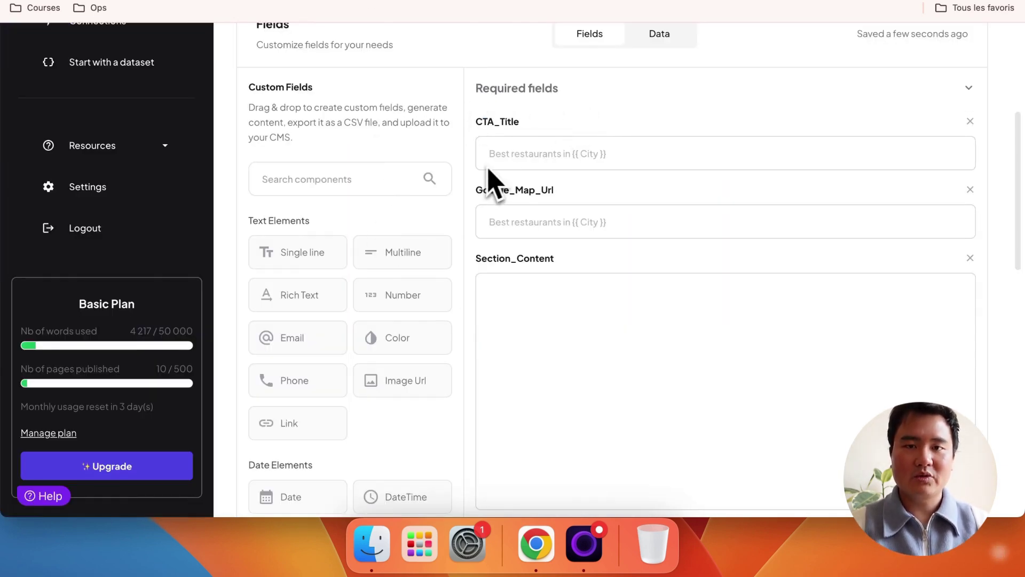
pyautogui.scroll(5, 486, 184)
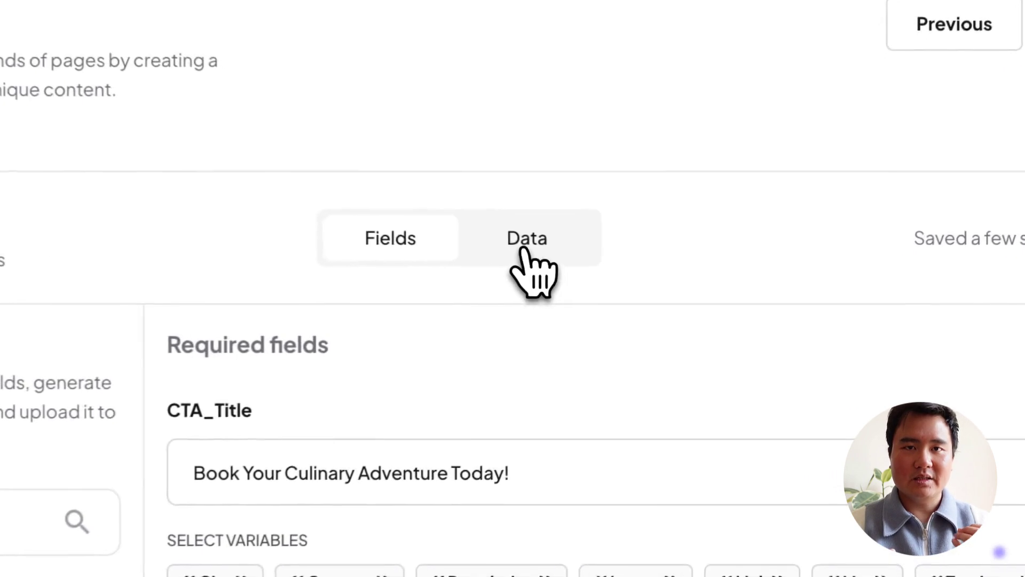
pyautogui.click(525, 250)
pyautogui.scroll(-4, 653, 321)
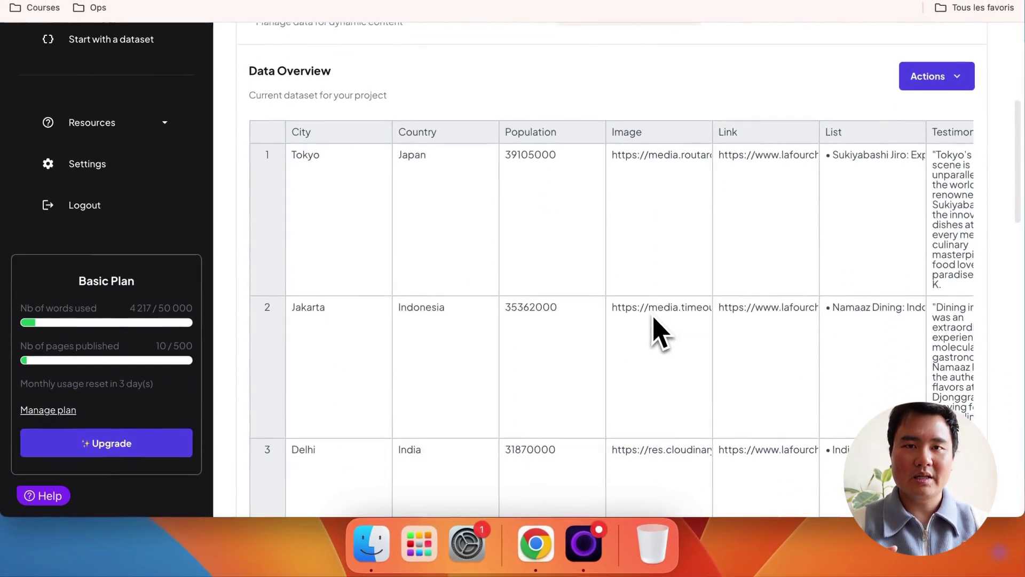
pyautogui.scroll(-1, 658, 337)
pyautogui.hscroll(4, 658, 338)
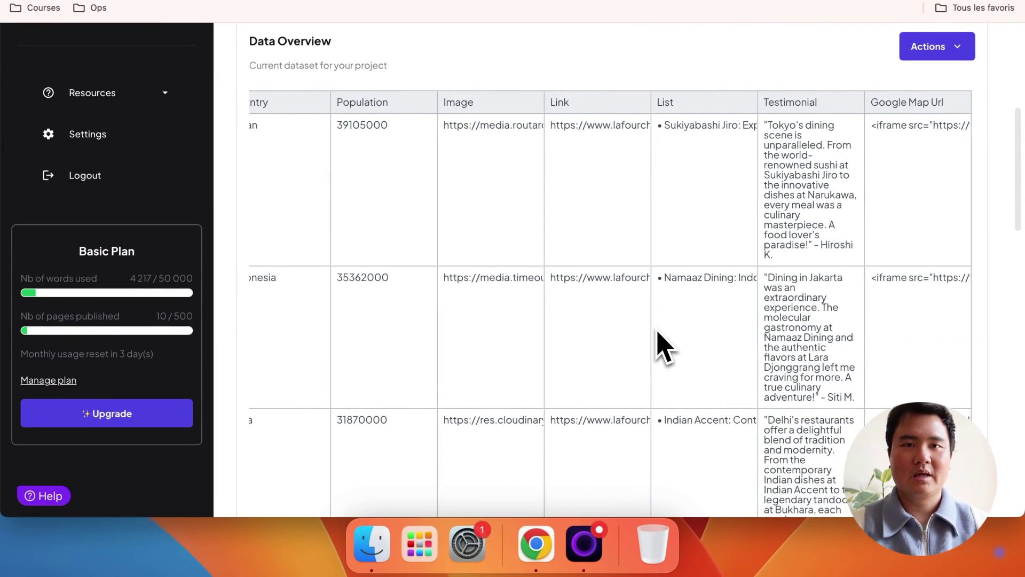
pyautogui.hscroll(-5, 658, 338)
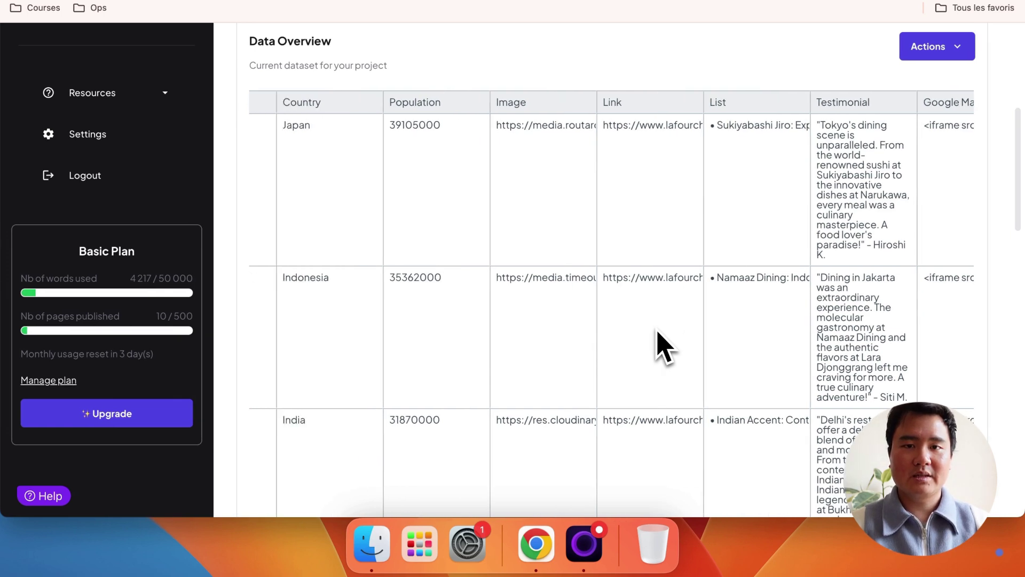
pyautogui.scroll(3, 658, 339)
pyautogui.scroll(2, 607, 199)
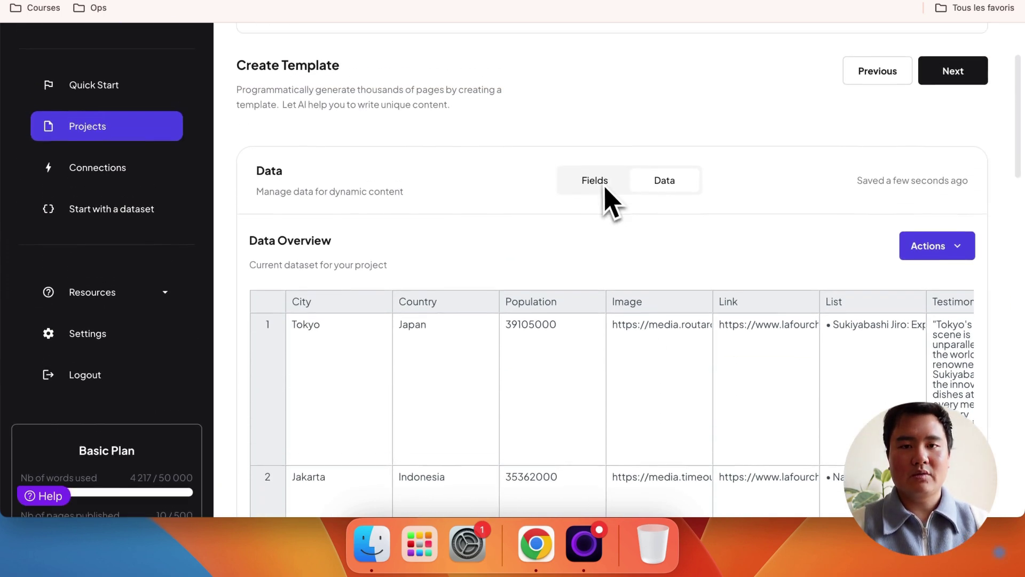
# Step: Return to the template fields and check CTA_Title reads 'Book Your Culinary Adventure Today!'
pyautogui.click(591, 211)
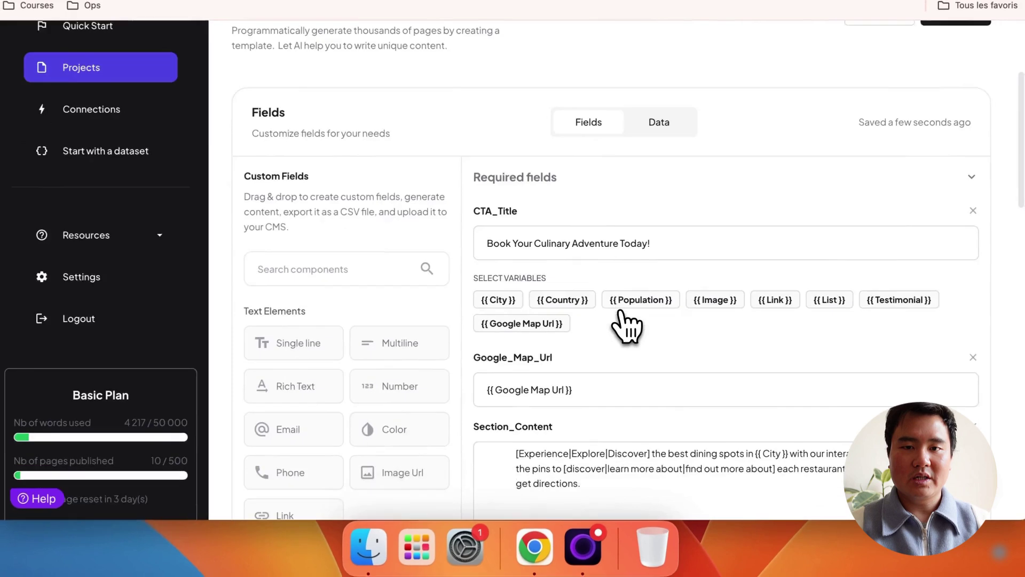
pyautogui.scroll(-3, 622, 312)
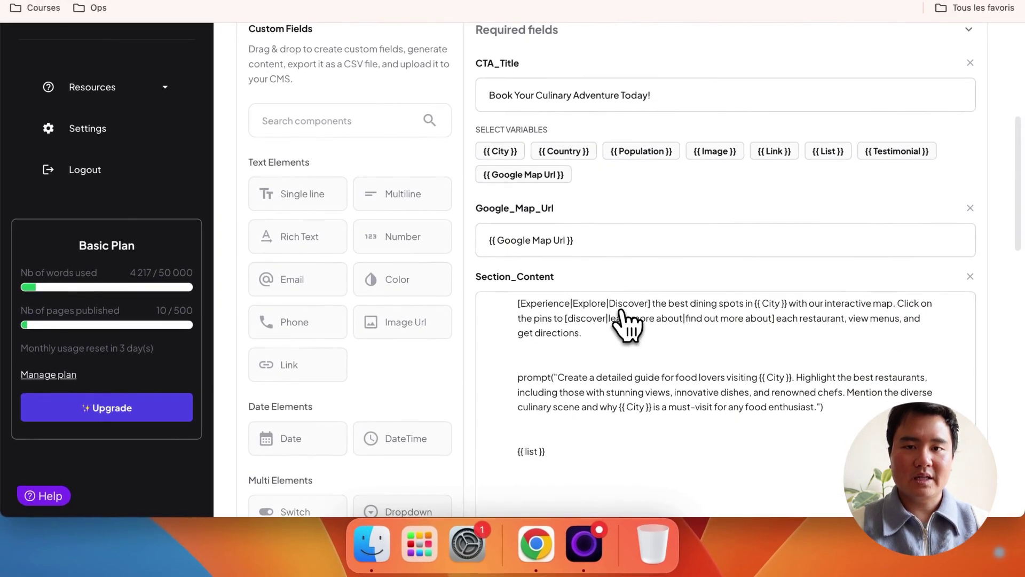
pyautogui.scroll(-1, 625, 327)
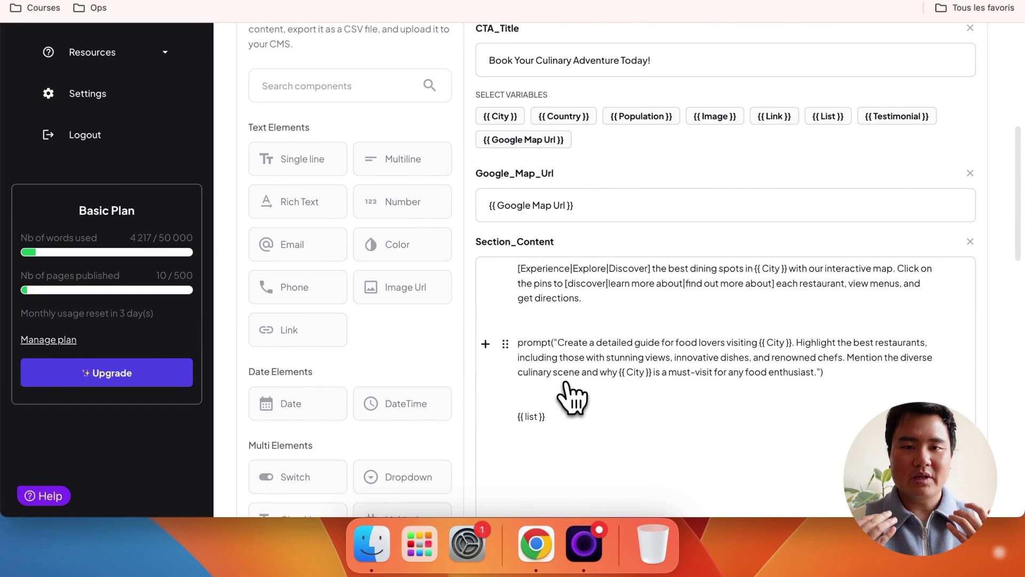
pyautogui.scroll(-10, 572, 396)
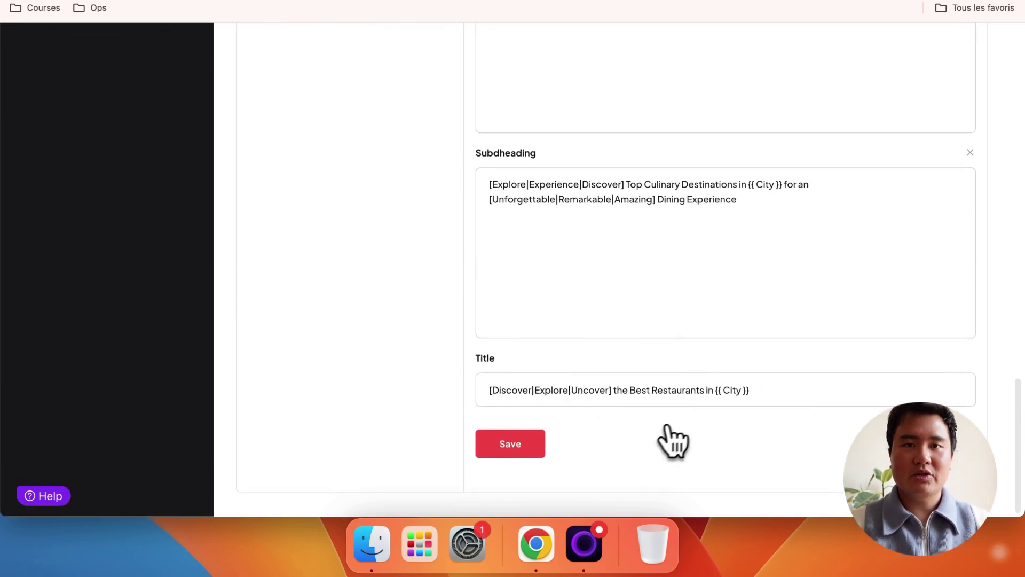
pyautogui.scroll(2, 594, 401)
pyautogui.scroll(1, 593, 363)
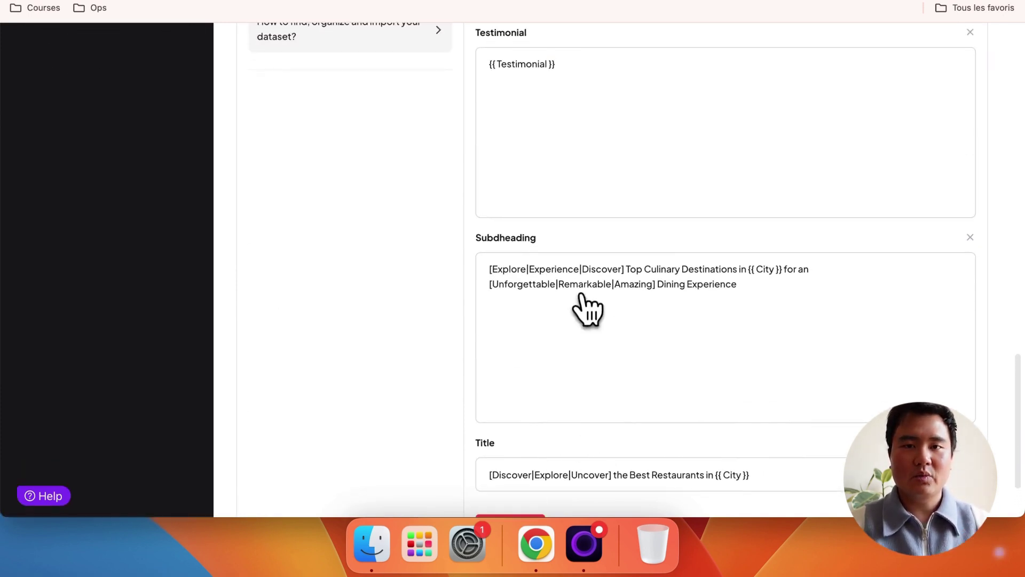
pyautogui.scroll(2, 611, 311)
pyautogui.scroll(8, 617, 312)
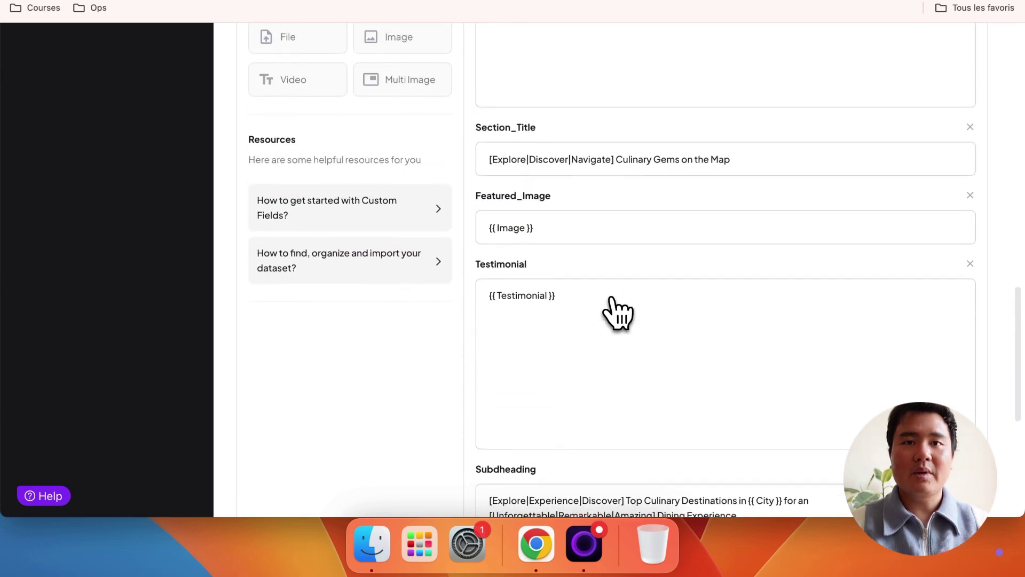
pyautogui.scroll(5, 618, 312)
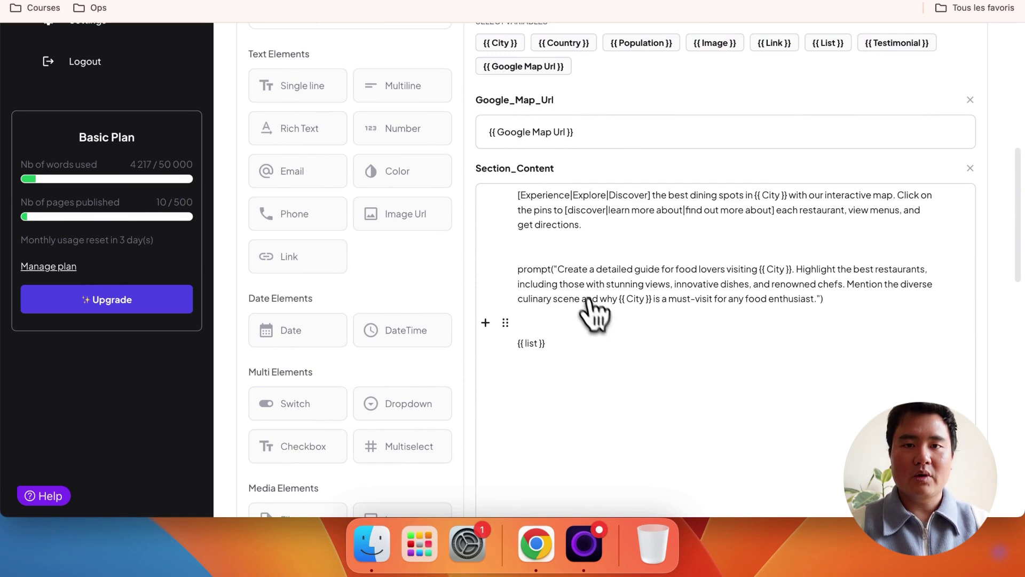
pyautogui.scroll(1, 590, 364)
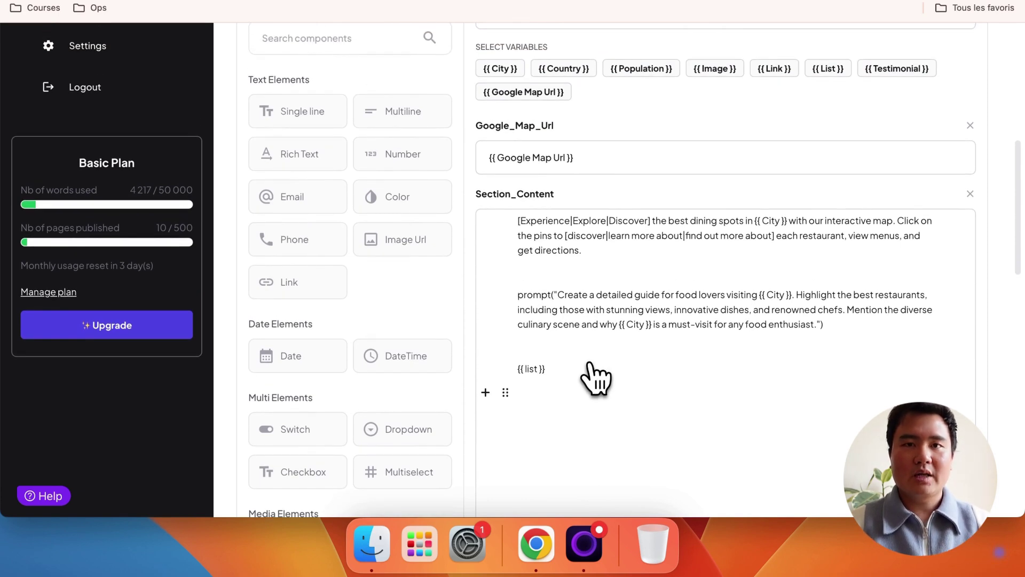
pyautogui.scroll(5, 596, 379)
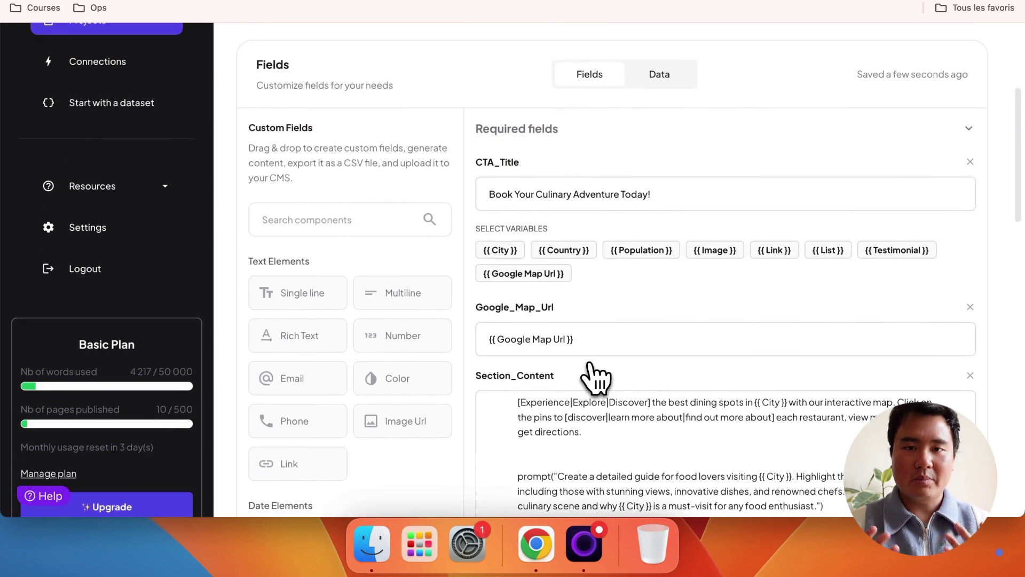
pyautogui.scroll(5, 595, 379)
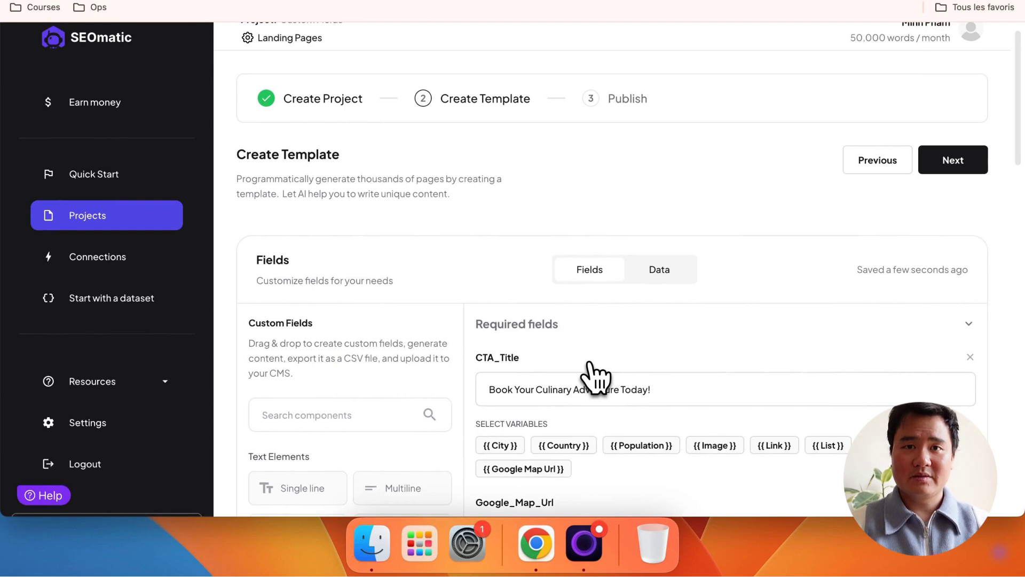
# Step: Generate the 9 city restaurant pages and export them as output (2).json
pyautogui.scroll(1, 590, 365)
pyautogui.click(942, 179)
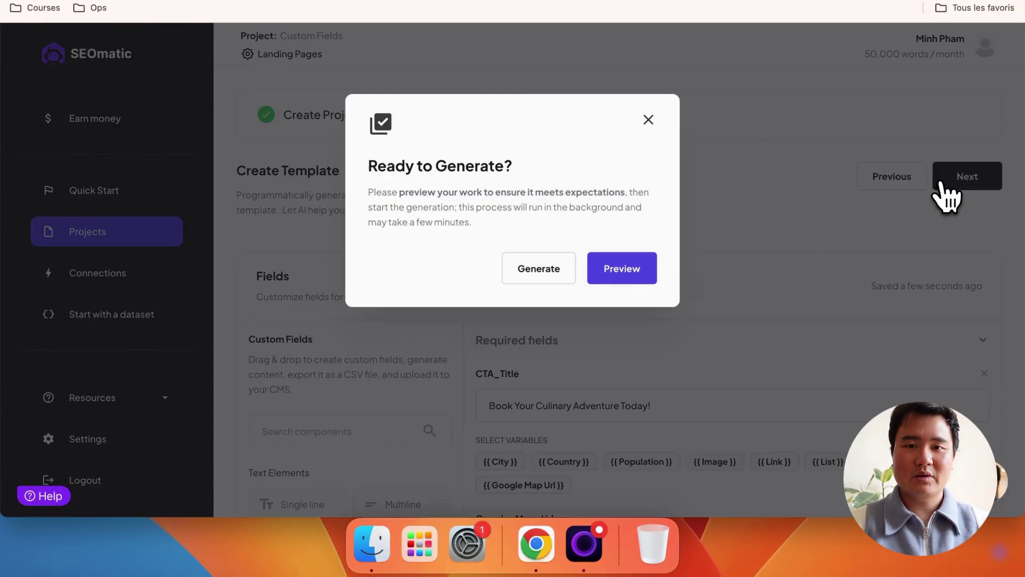
pyautogui.click(532, 282)
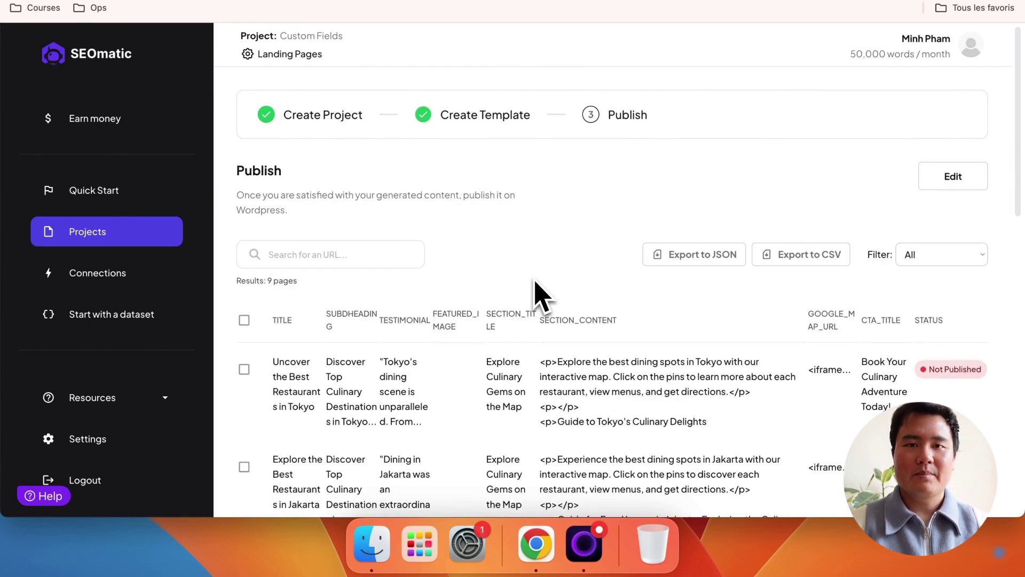
pyautogui.scroll(-5, 536, 283)
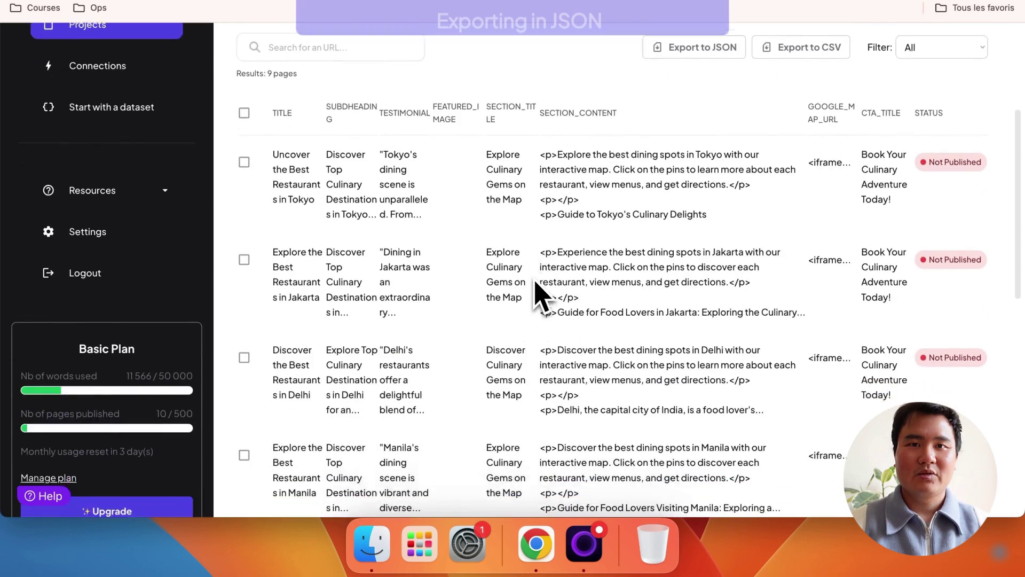
pyautogui.scroll(5, 535, 283)
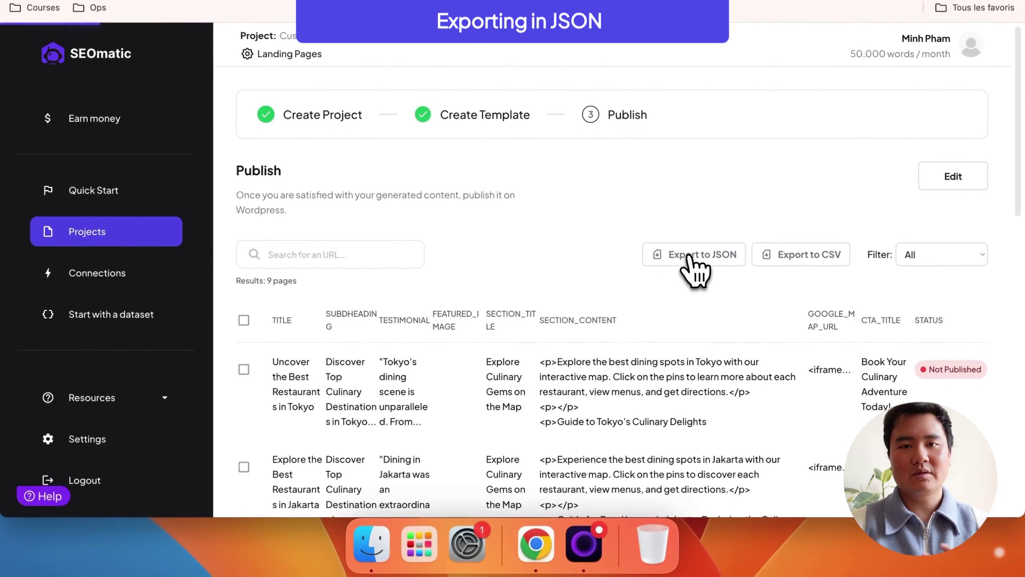
pyautogui.click(615, 257)
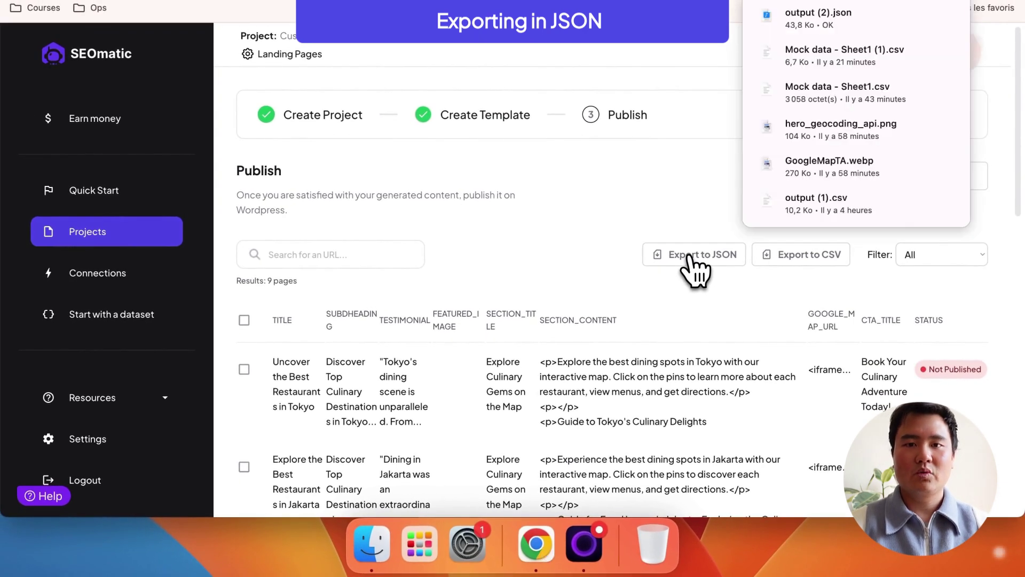
# Step: View output (2).json in VS Code, then export the generated pages from SEOmatic as CSV
pyautogui.click(828, 15)
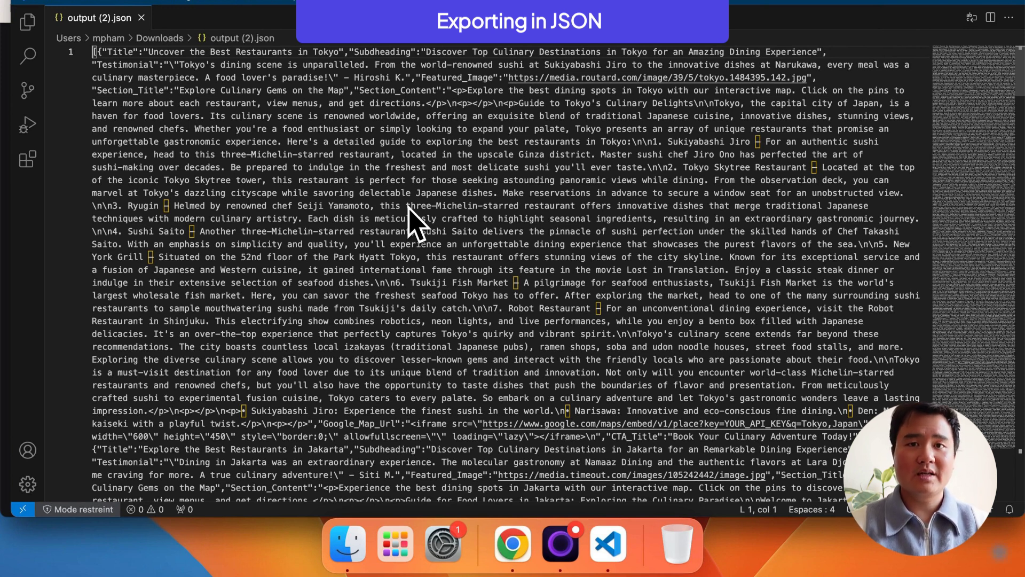
pyautogui.click(30, 5)
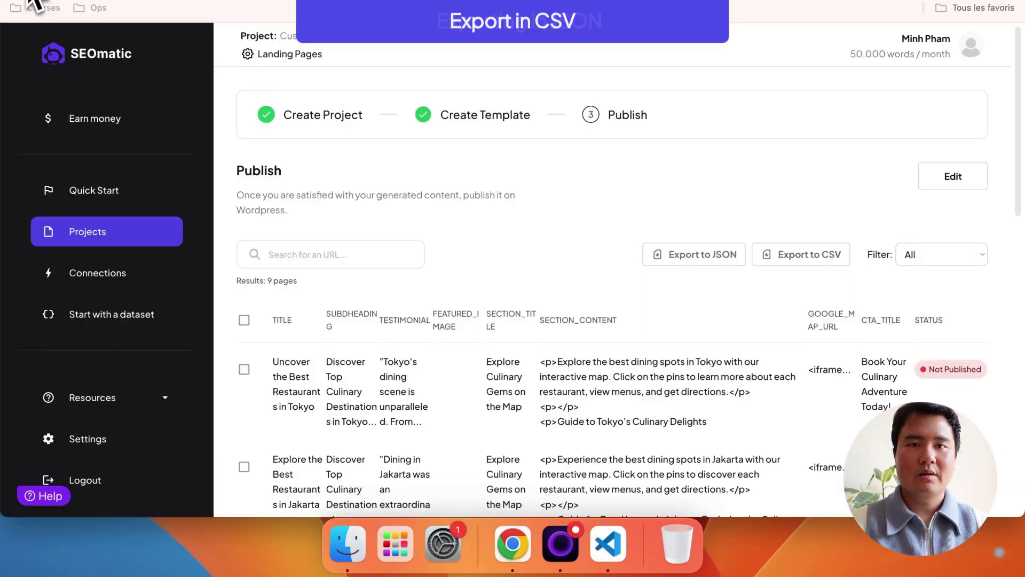
pyautogui.click(794, 268)
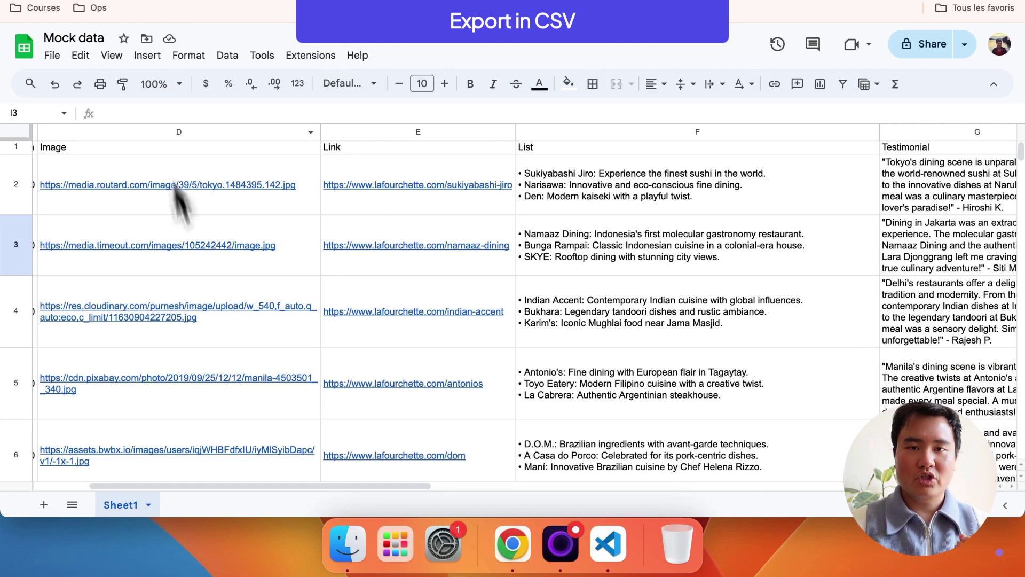
# Step: Add a blank Sheet2 and import output (2).csv into it, replacing the current sheet
pyautogui.click(43, 504)
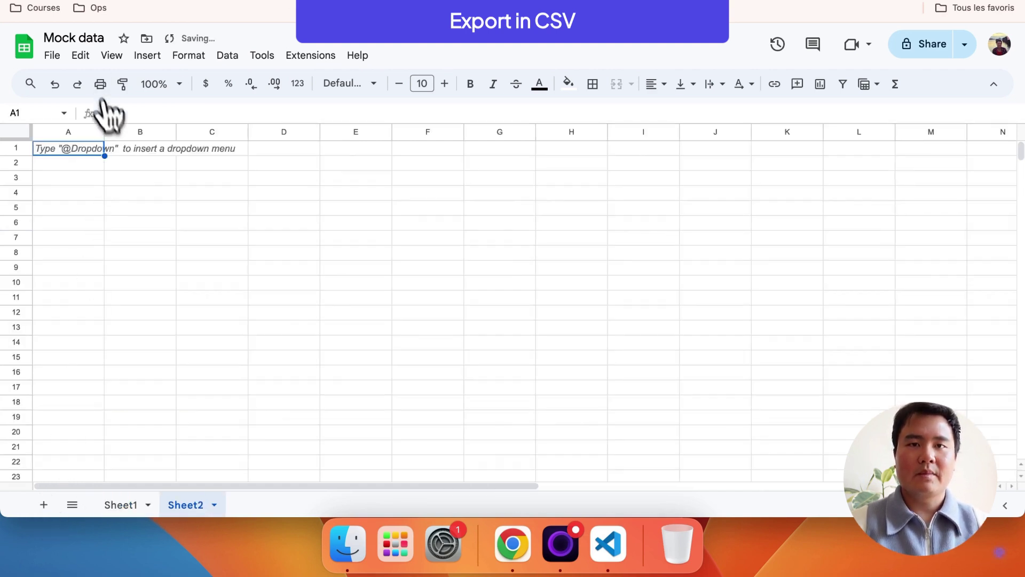
pyautogui.click(52, 56)
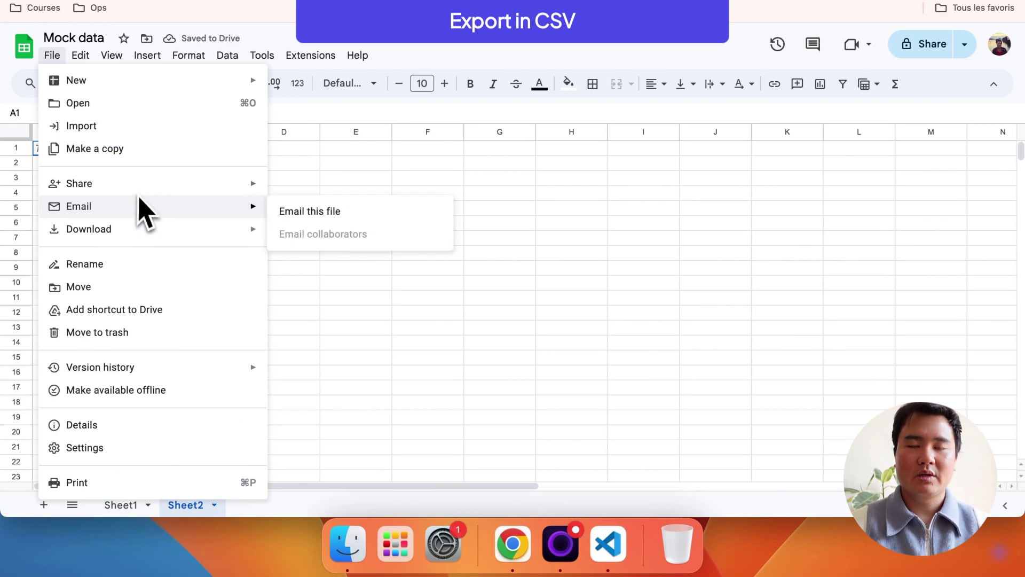
pyautogui.click(145, 129)
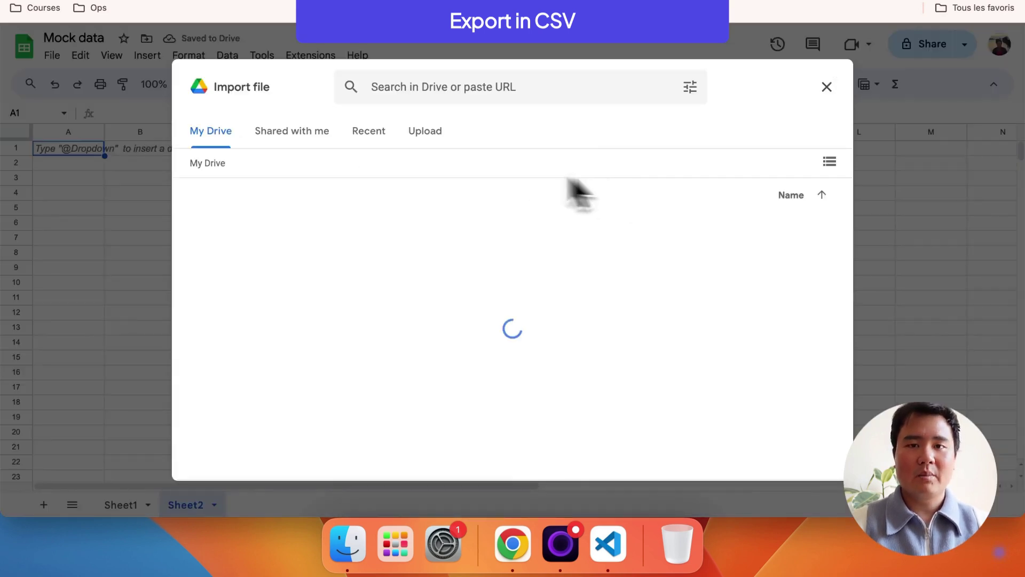
pyautogui.click(425, 133)
pyautogui.click(506, 364)
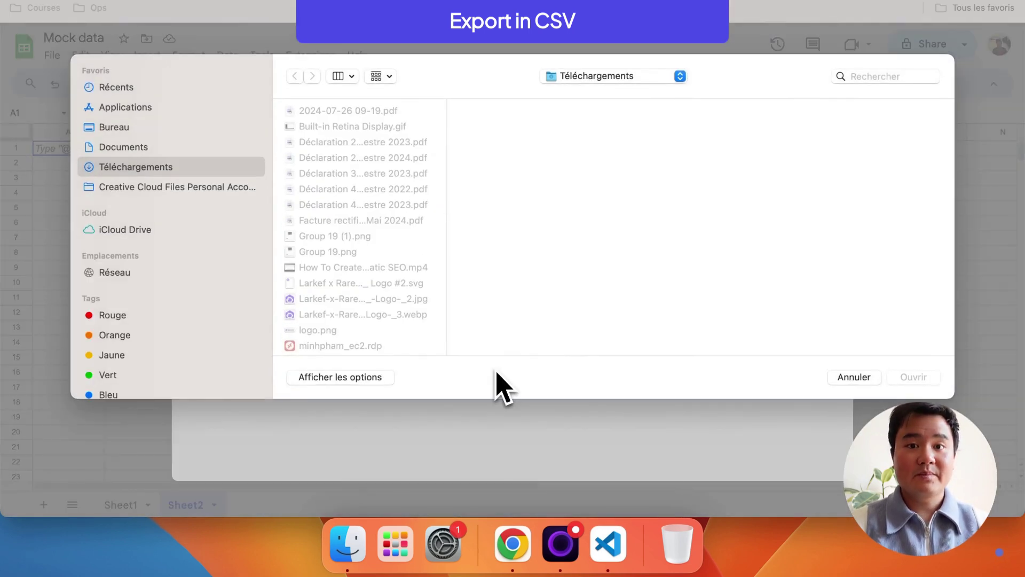
pyautogui.scroll(-5, 315, 257)
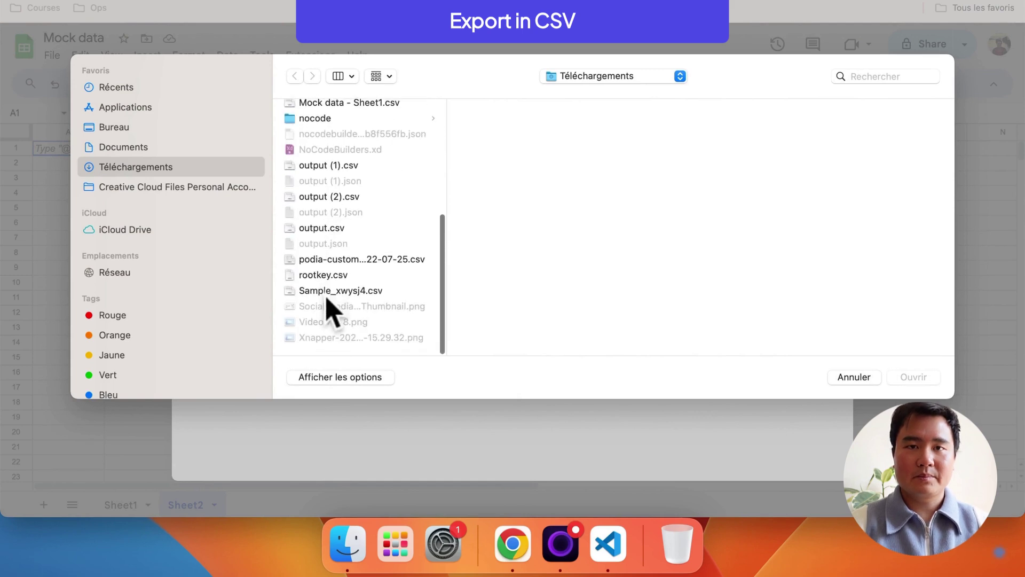
pyautogui.doubleClick(334, 200)
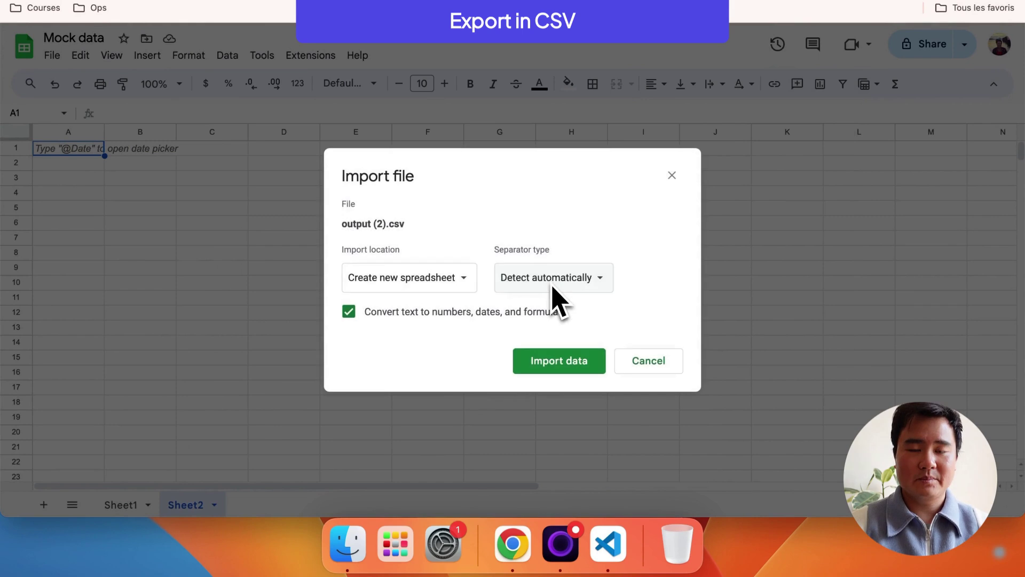
pyautogui.click(456, 280)
pyautogui.click(419, 343)
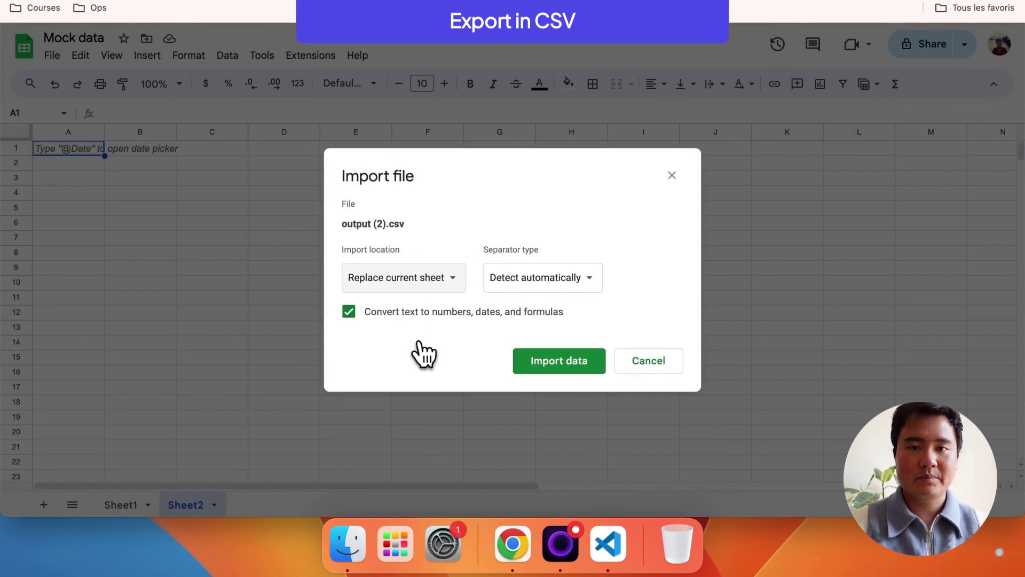
pyautogui.click(556, 362)
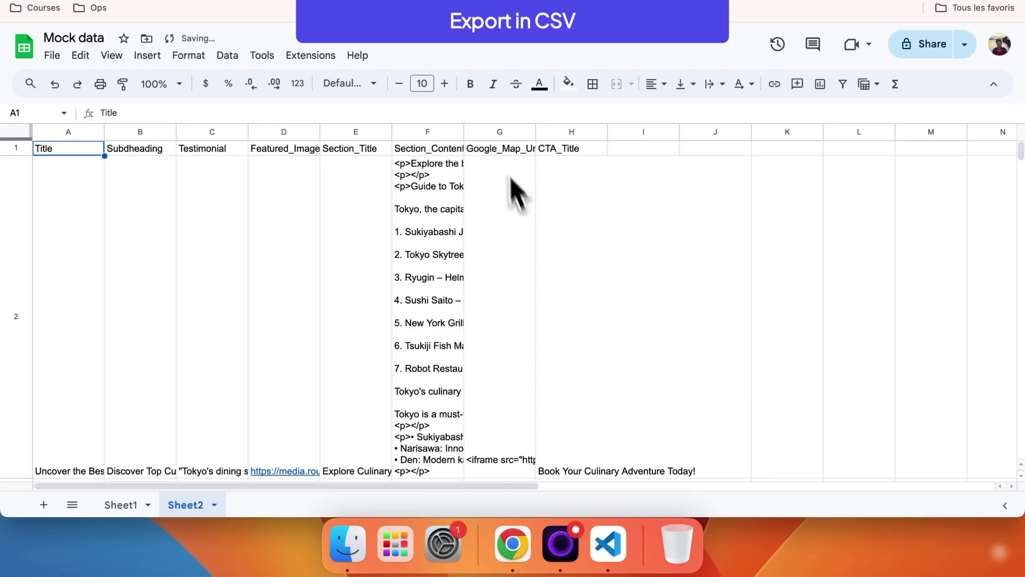
# Step: Auto-fit column F to show full Section_Content text, then scroll through the imported page data
pyautogui.doubleClick(464, 131)
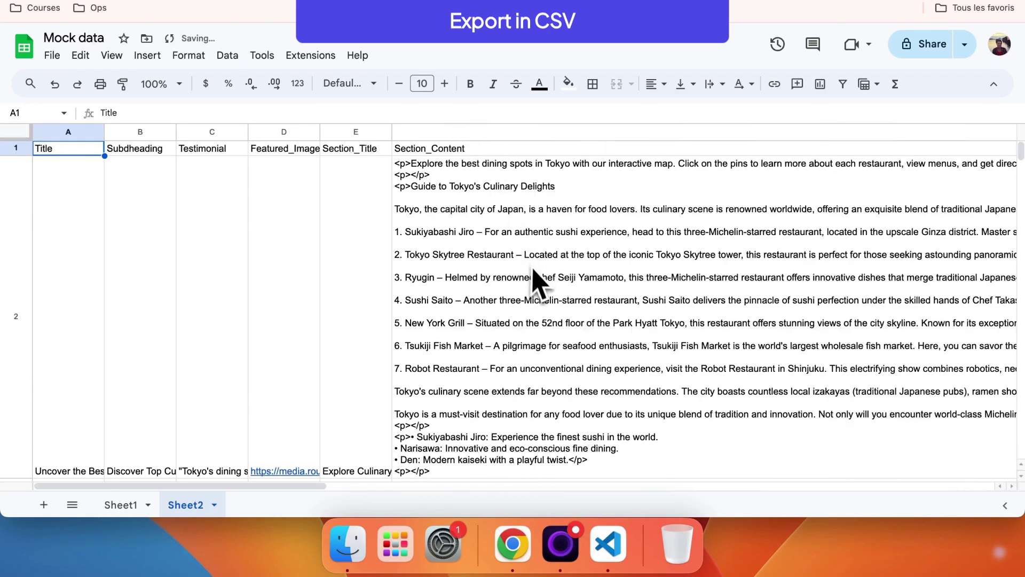
pyautogui.scroll(-5, 531, 275)
pyautogui.scroll(5, 540, 286)
pyautogui.hscroll(3, 536, 283)
pyautogui.hscroll(10, 536, 283)
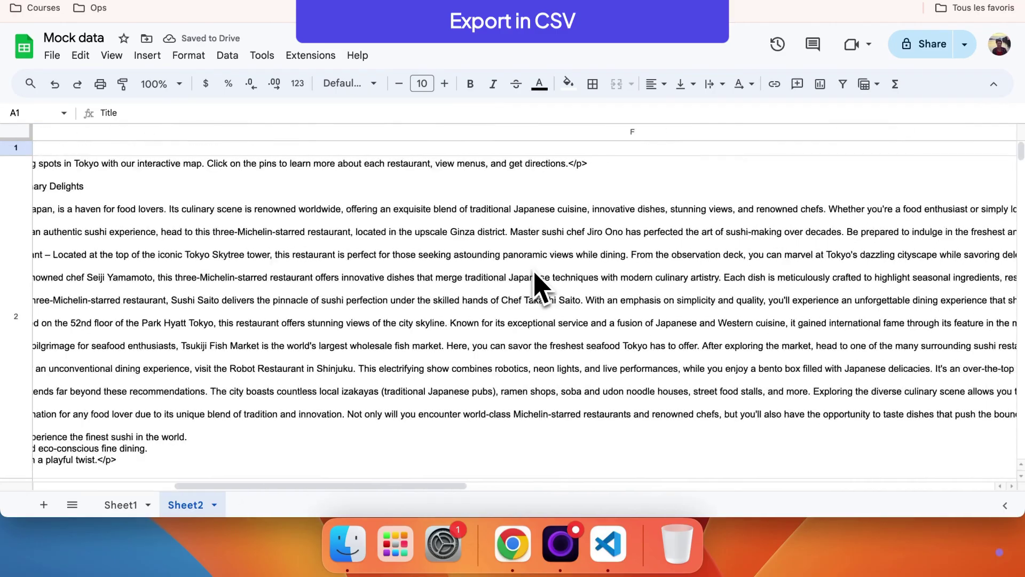
pyautogui.hscroll(-10, 536, 283)
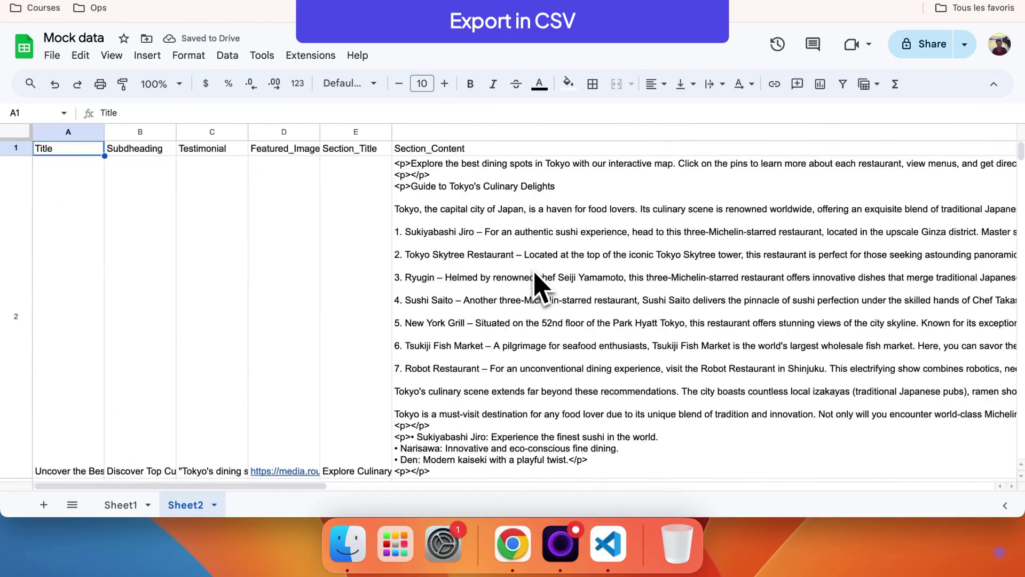
pyautogui.scroll(-10, 536, 283)
pyautogui.scroll(10, 536, 283)
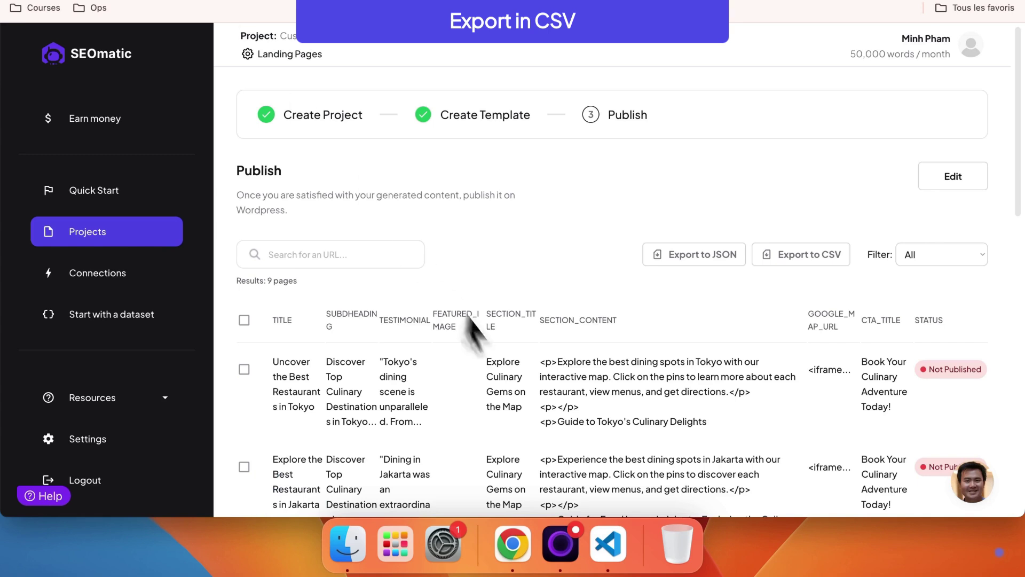
pyautogui.scroll(-3, 518, 390)
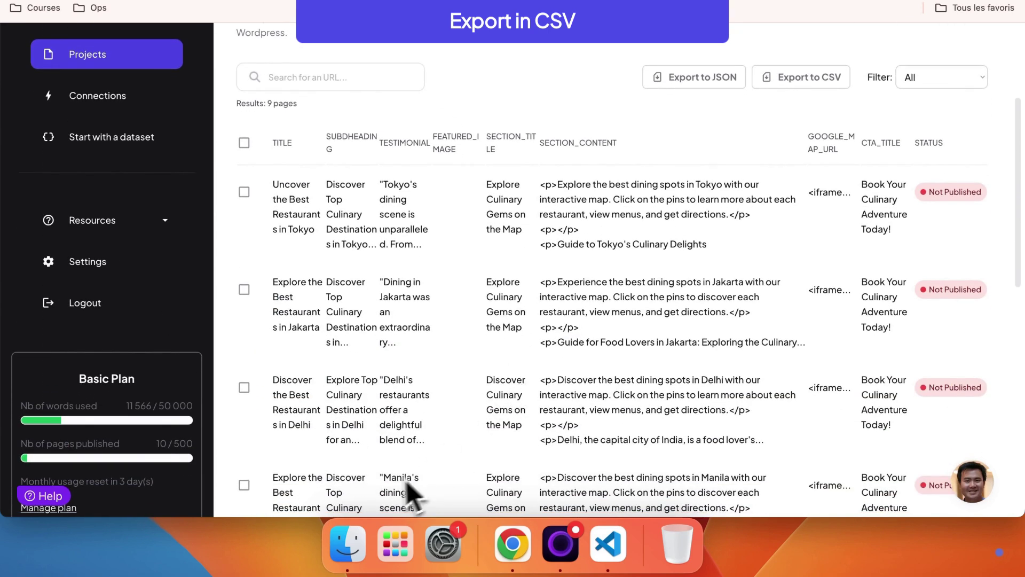
pyautogui.scroll(4, 403, 441)
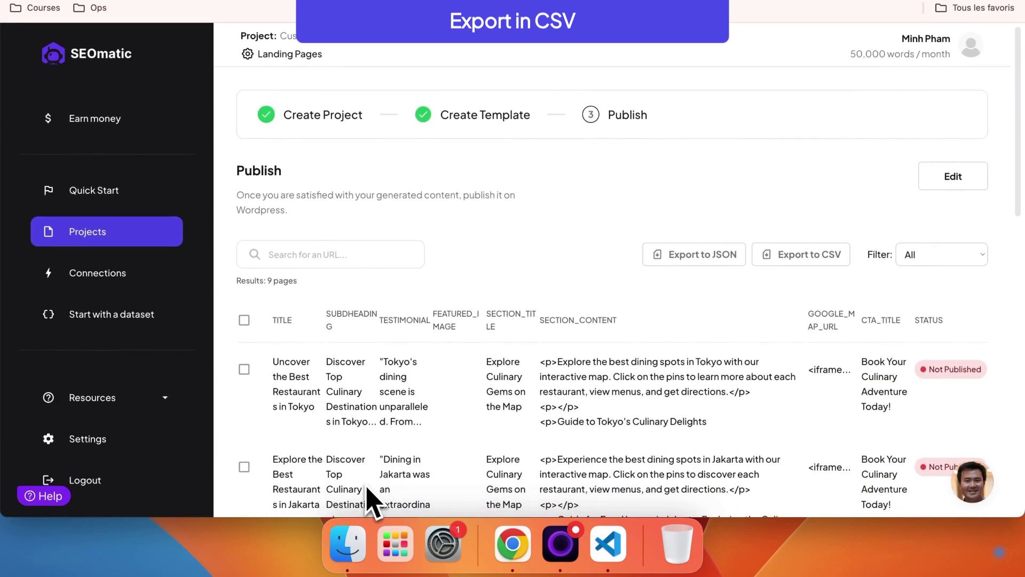